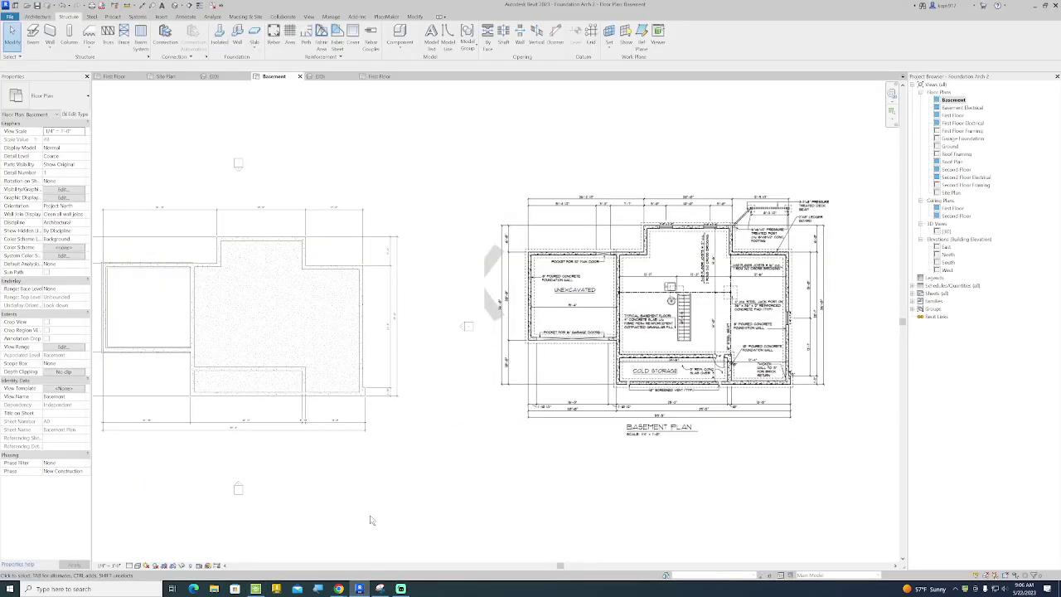
Switch to Netop Vision Pro, broadcast this screen to all the student computers in the classroom, and return to Revit.
left_click(255, 589)
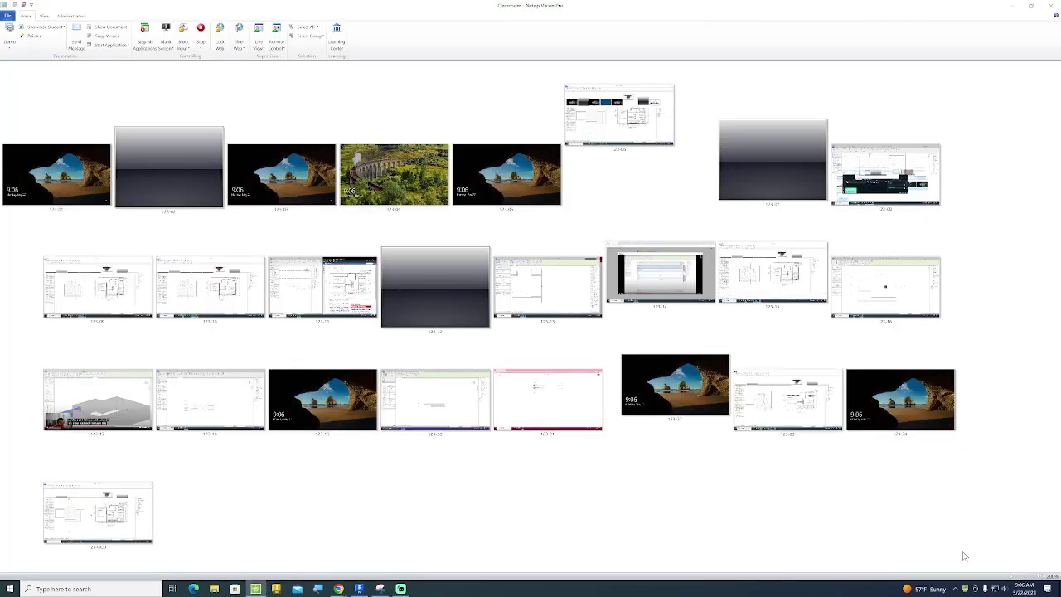
left_click_drag(951, 549, 4, 142)
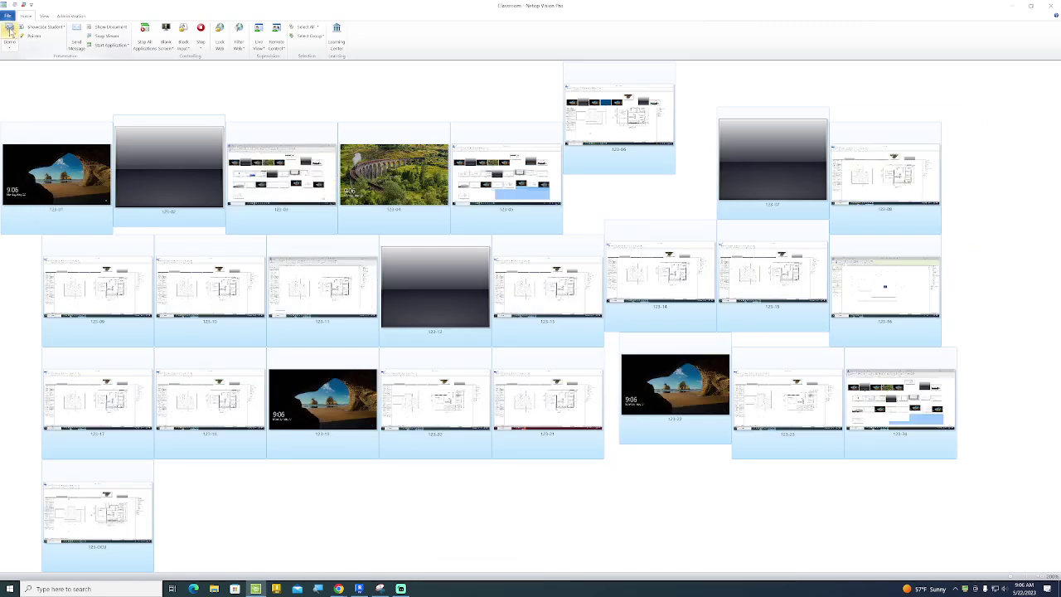
left_click(9, 29)
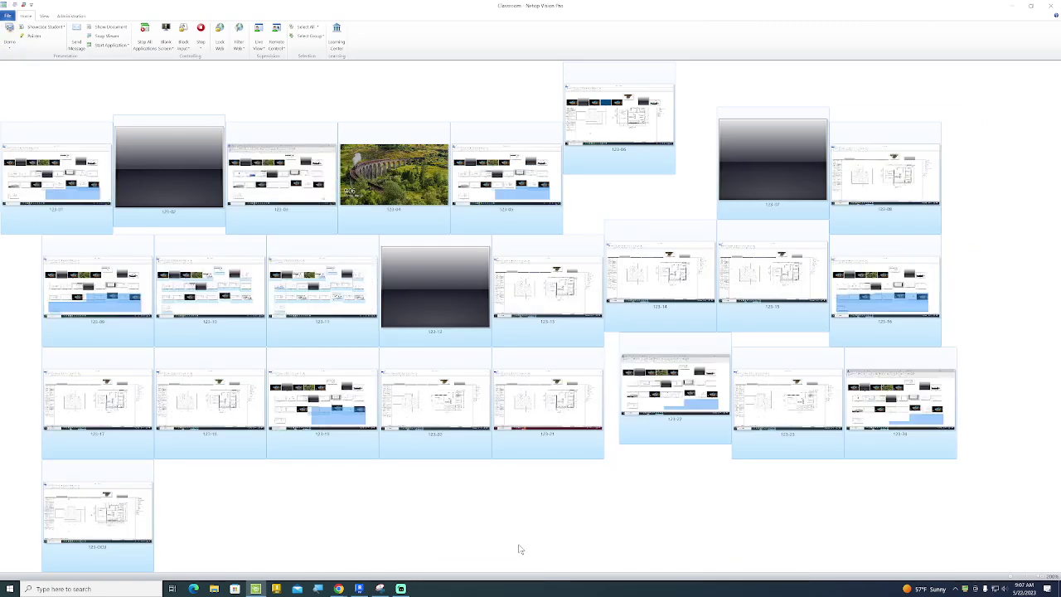
left_click(358, 588)
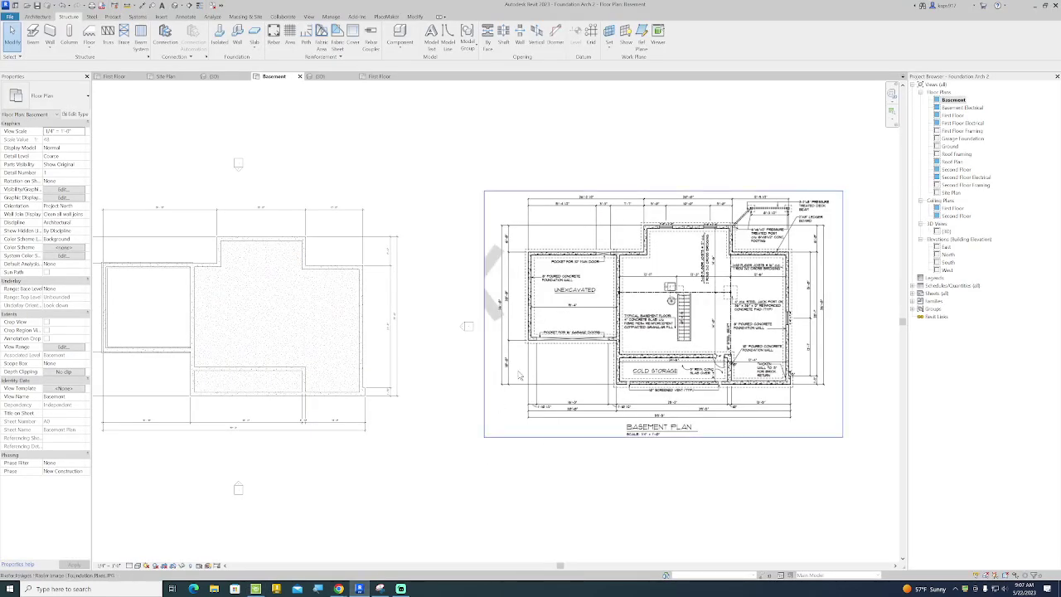
Review the reference basement plan and the foundation in the 3D view, ending back in the Basement floor plan with the save reminder dismissed.
scroll(593, 261, "up", 5)
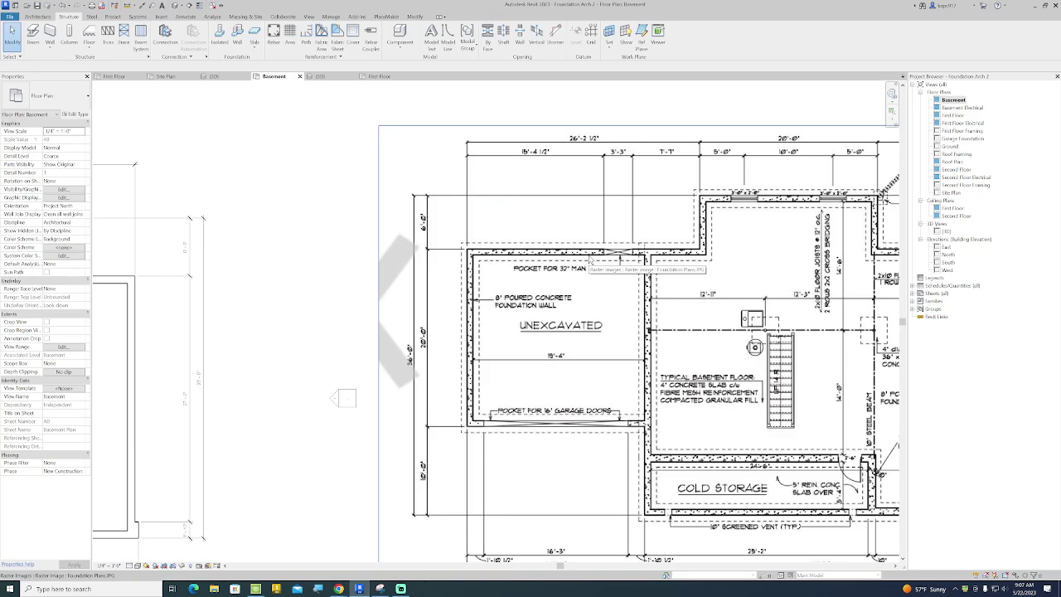
scroll(593, 261, "down", 3)
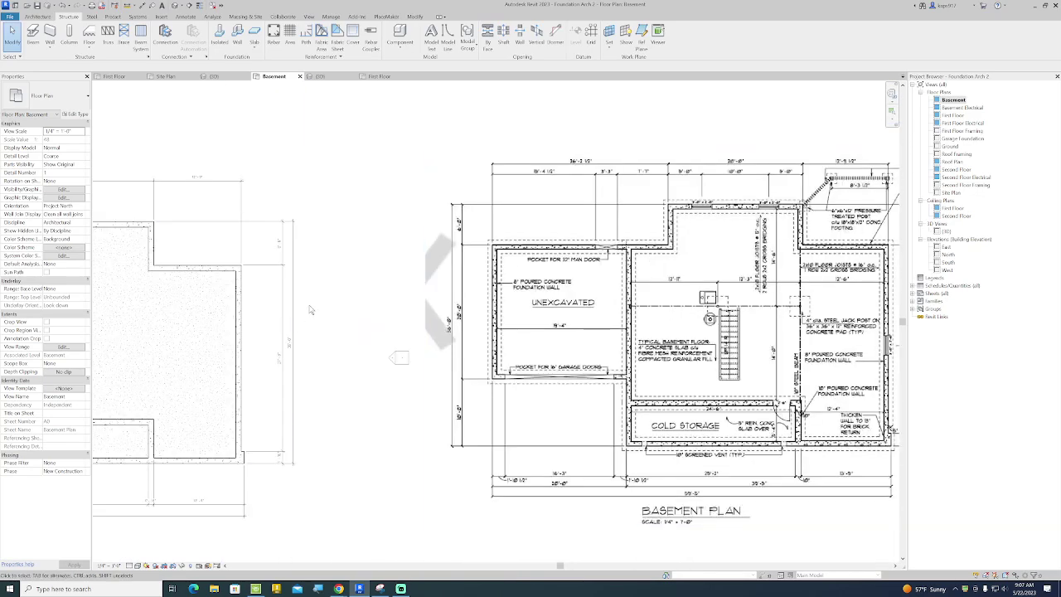
scroll(315, 315, "down", 2)
scroll(356, 325, "down", 1)
middle_click_drag(356, 323, 415, 320)
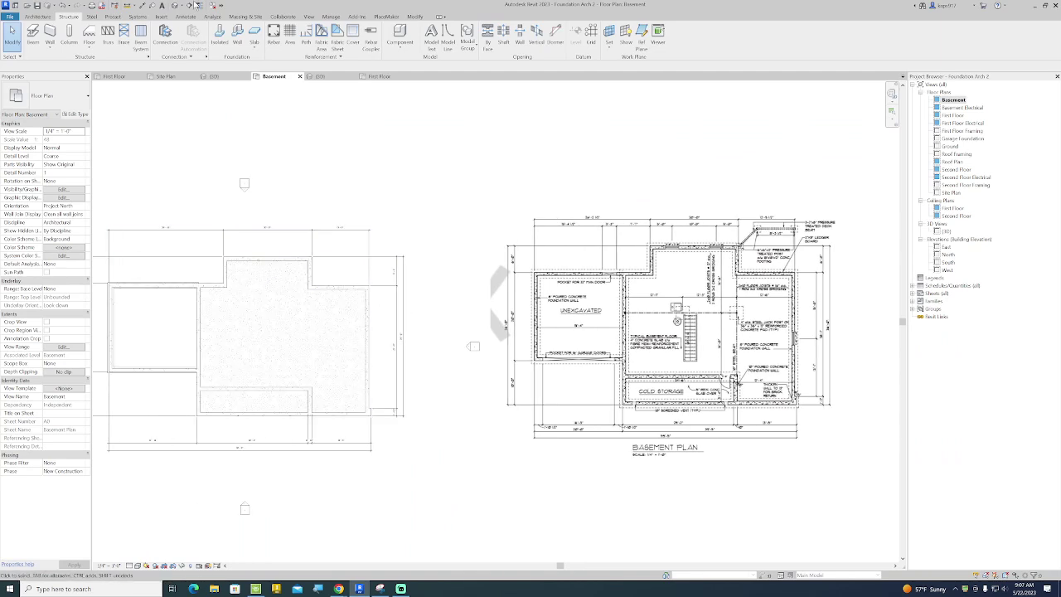
left_click(176, 6)
scroll(481, 218, "up", 4)
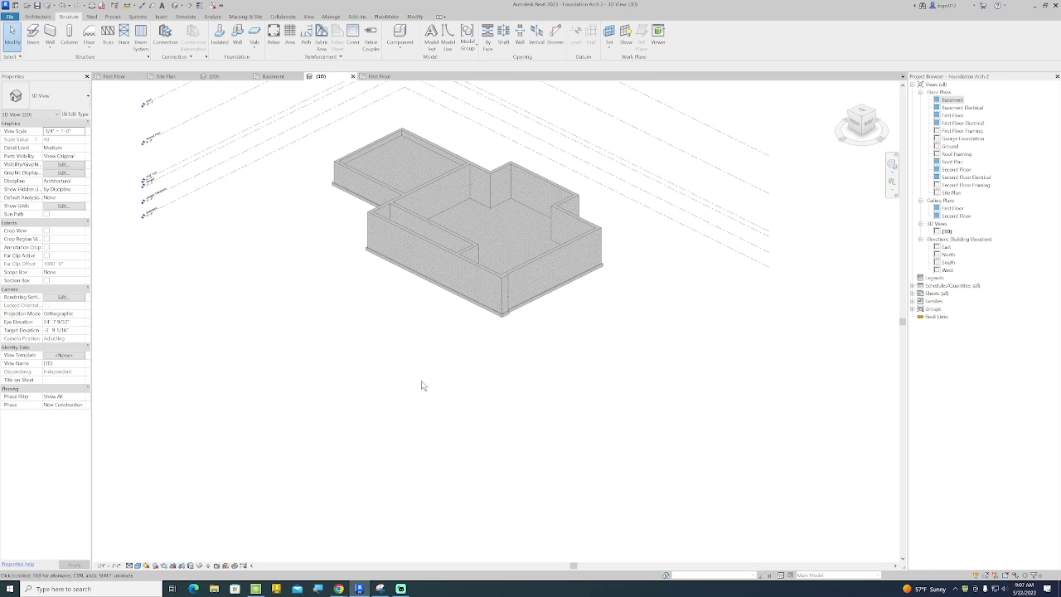
middle_click_drag(659, 282, 693, 301)
left_click_drag(687, 408, 347, 132)
left_click(424, 448)
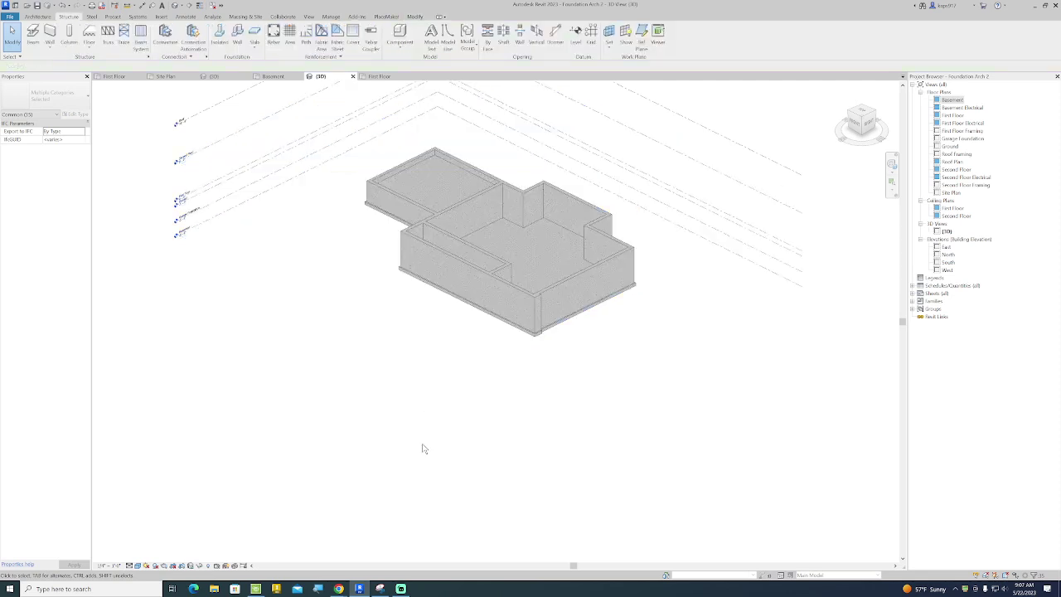
double_click(952, 101)
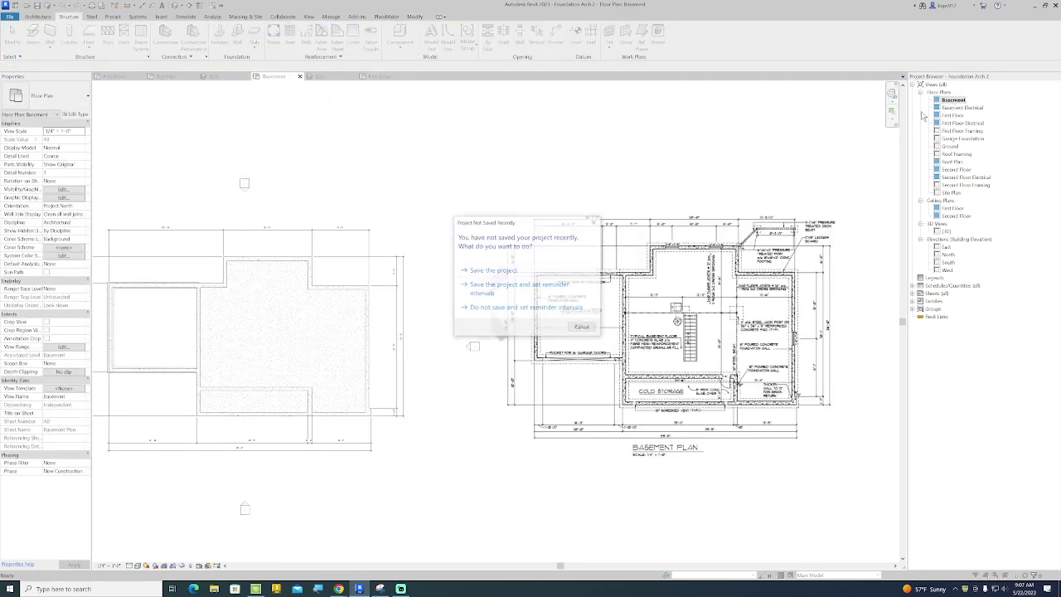
left_click(595, 224)
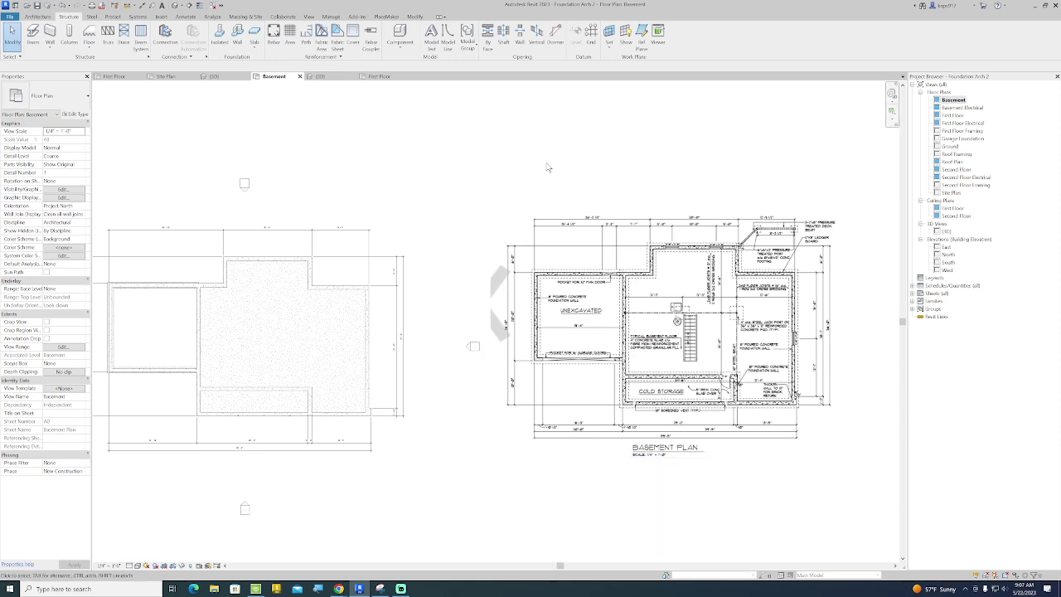
Examine the dashed footing outlines around the foundation walls on the reference basement plan image.
middle_click_drag(488, 183, 523, 168)
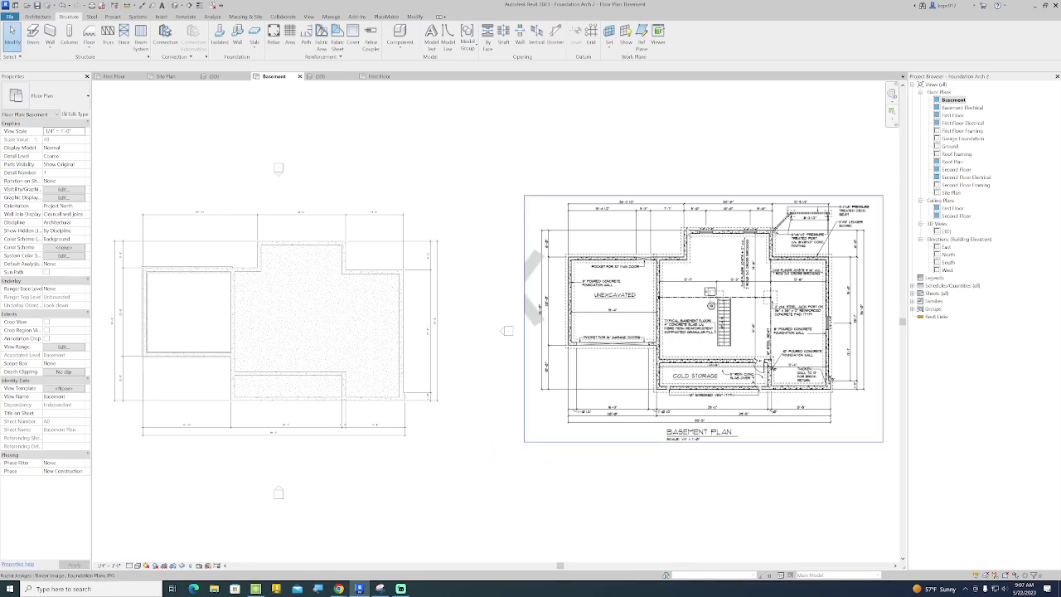
scroll(826, 341, "up", 3)
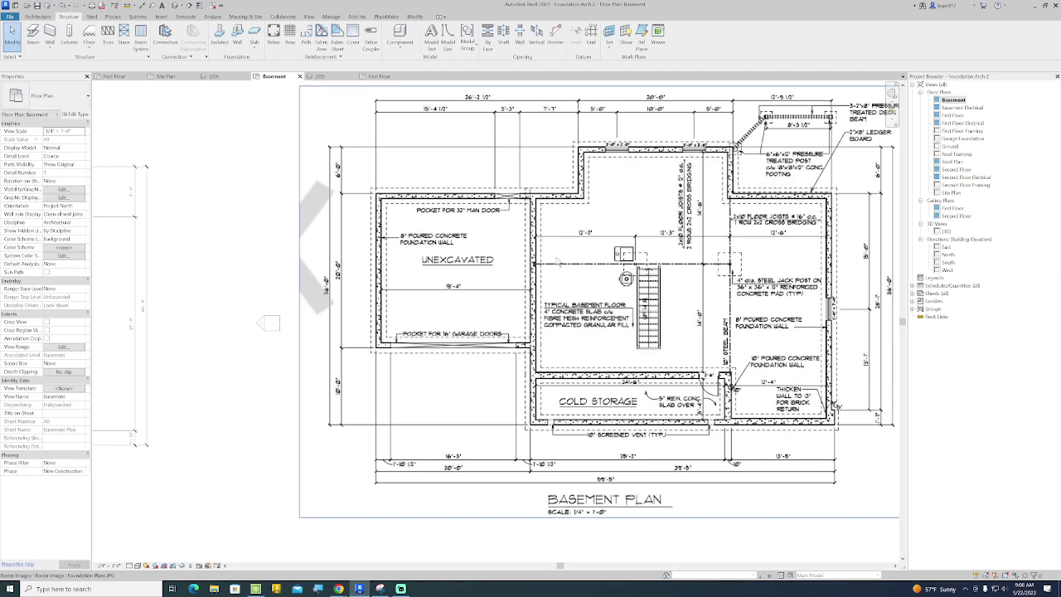
scroll(459, 302, "down", 3)
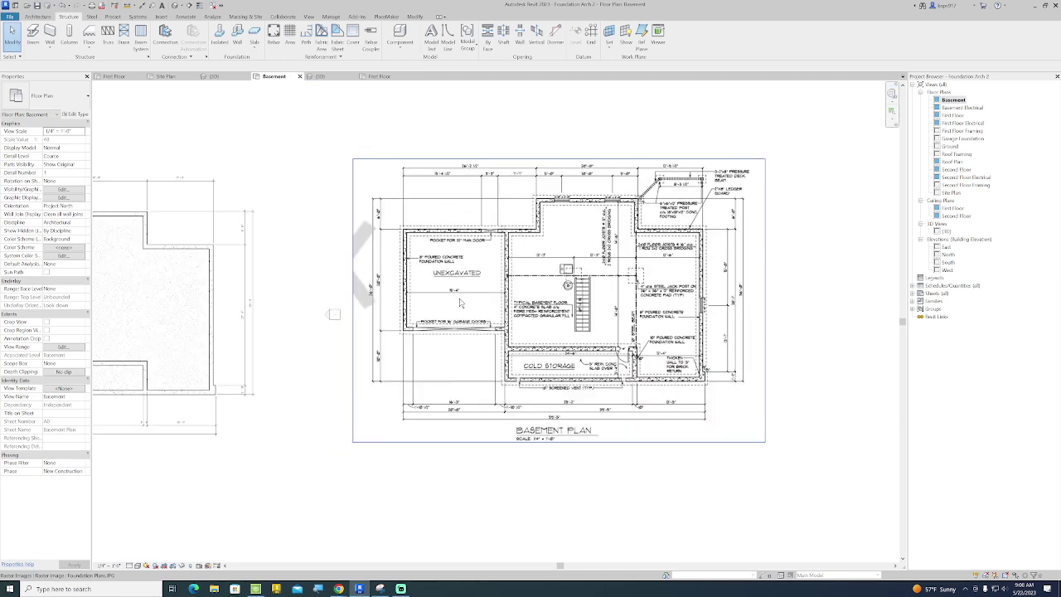
scroll(552, 207, "up", 5)
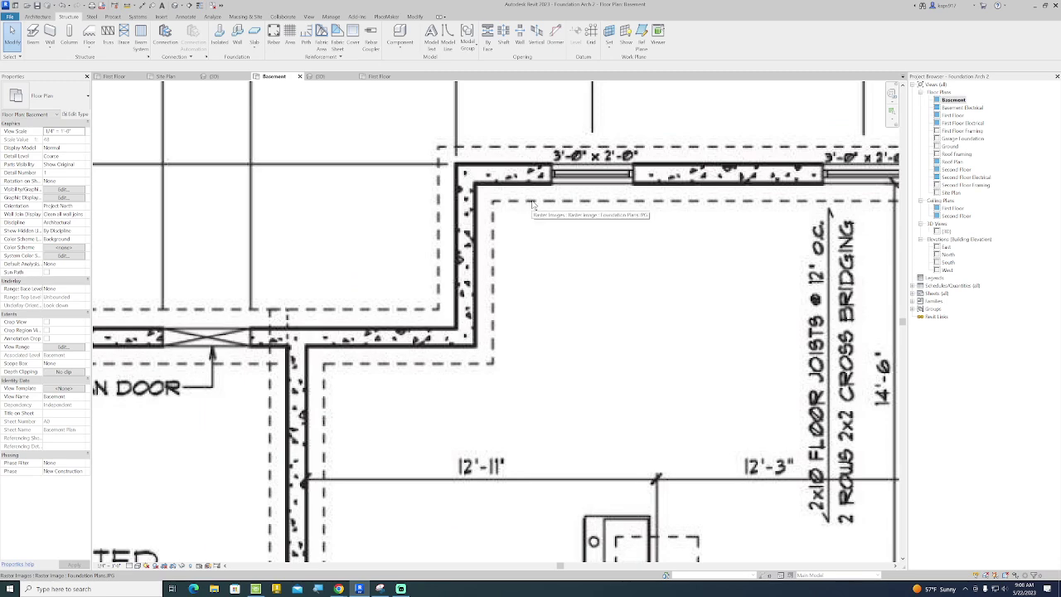
scroll(533, 204, "down", 6)
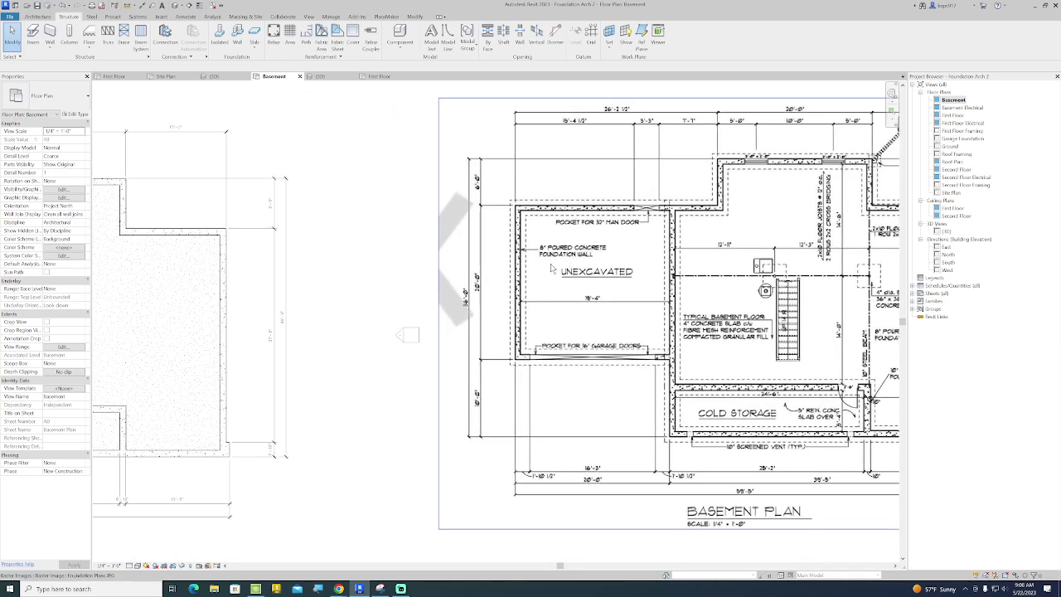
scroll(253, 309, "down", 3)
Hide the wall footings' structural foundation category in the Basement floor plan view.
scroll(406, 291, "up", 6)
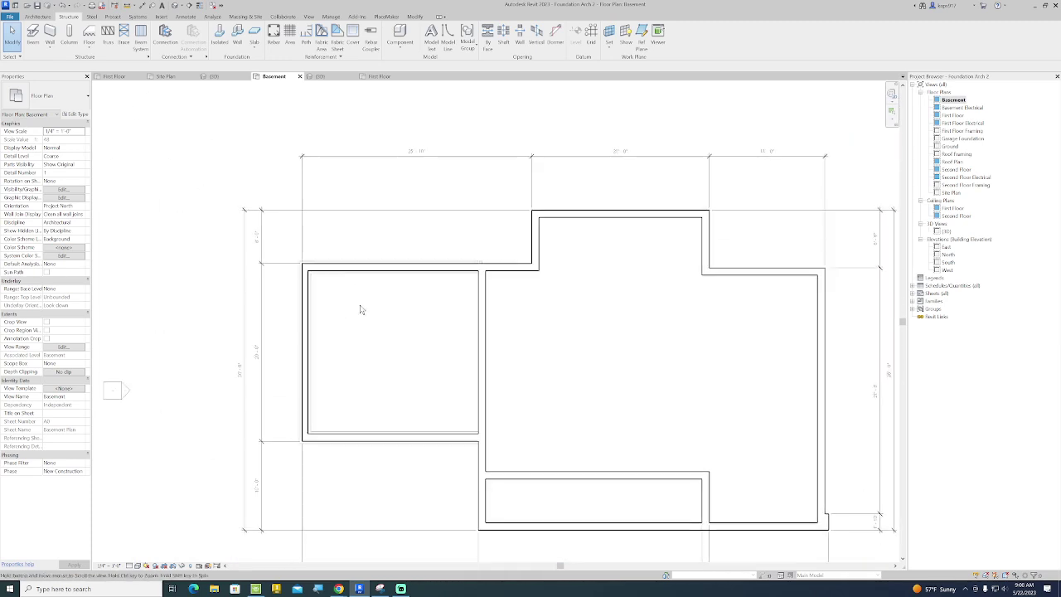
left_click(355, 239)
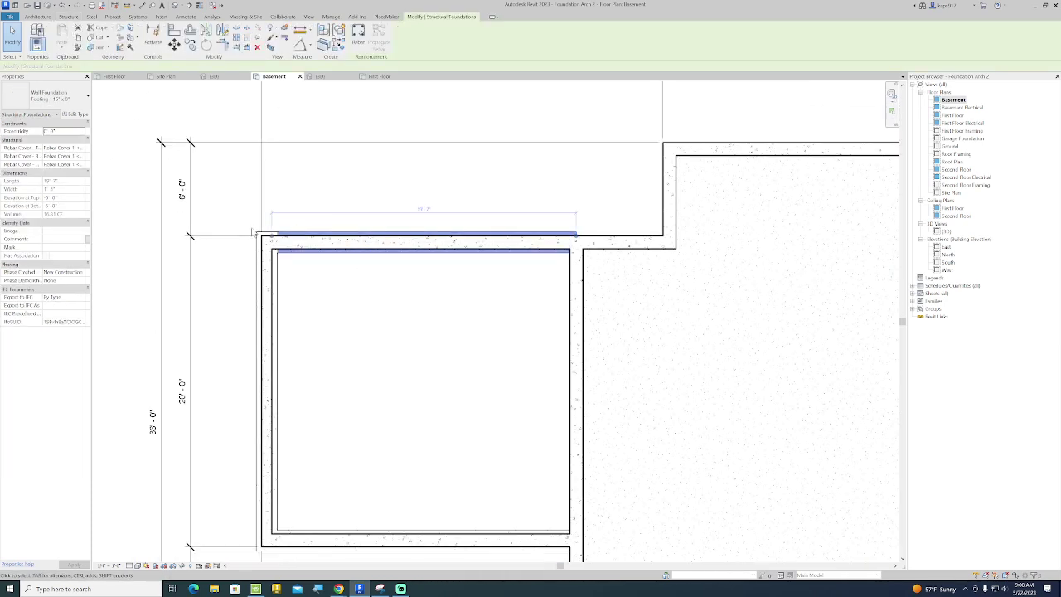
right_click(337, 199)
mouse_move(375, 229)
left_click(446, 238)
scroll(663, 334, "down", 4)
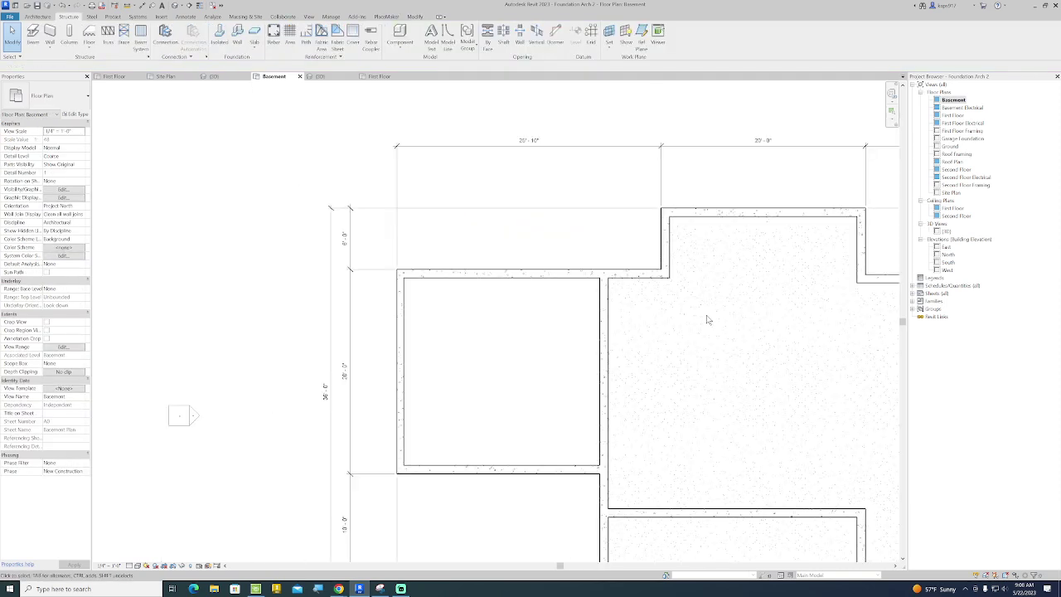
left_click(680, 320)
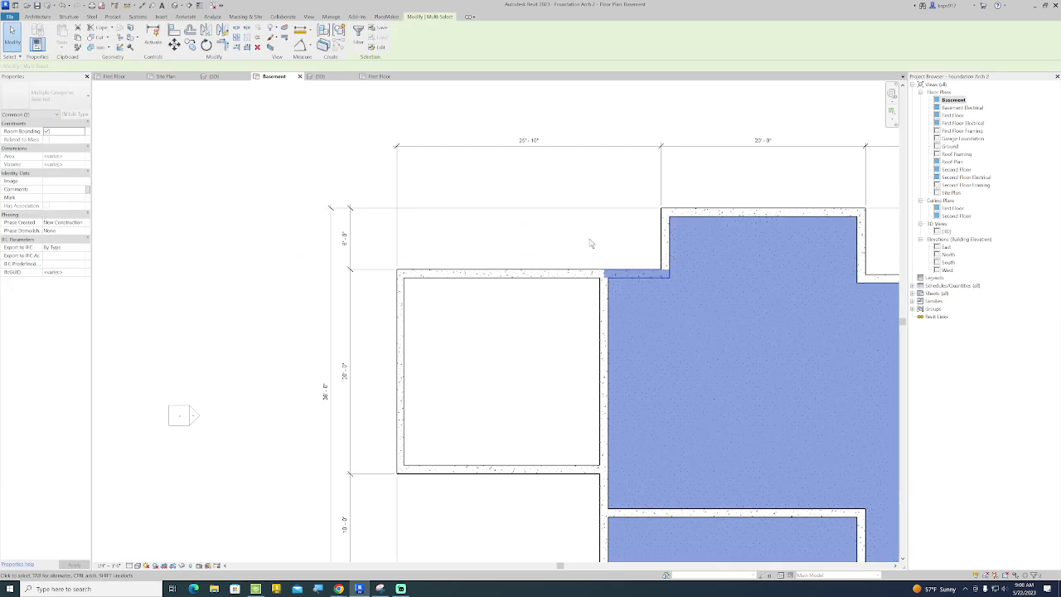
left_click(591, 243)
left_click_drag(703, 310, 633, 242)
left_click(773, 371)
scroll(717, 347, "down", 4)
middle_click_drag(718, 348, 618, 318)
left_click(643, 300)
key("Escape")
left_click(617, 300)
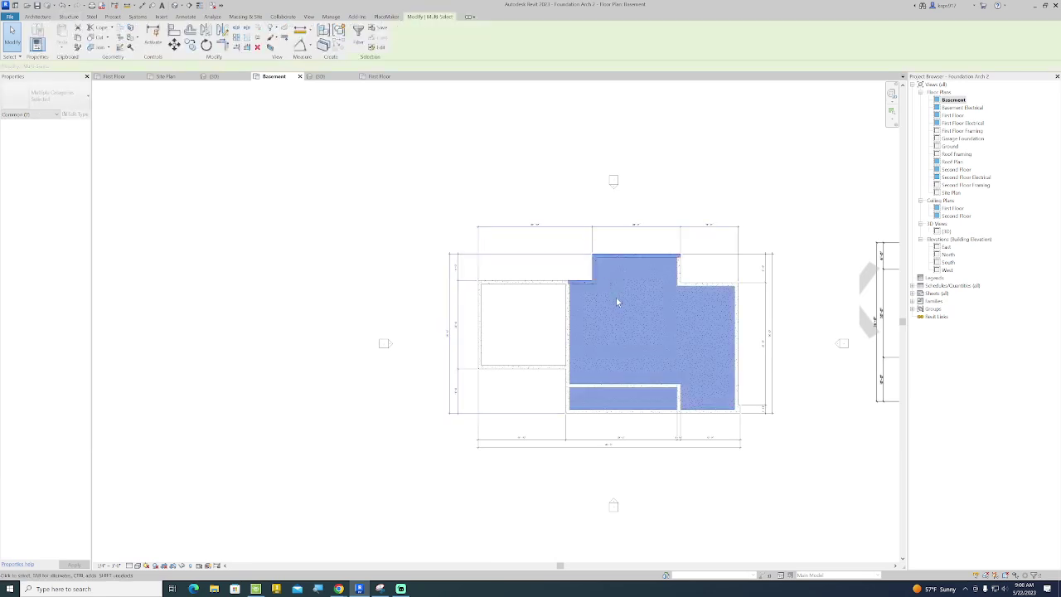
key("Escape")
left_click(625, 310)
left_click_drag(628, 314, 564, 244)
Select the main house area, filter the selection to Floors only, and hide the basement slab in the view.
left_click_drag(502, 172, 800, 477)
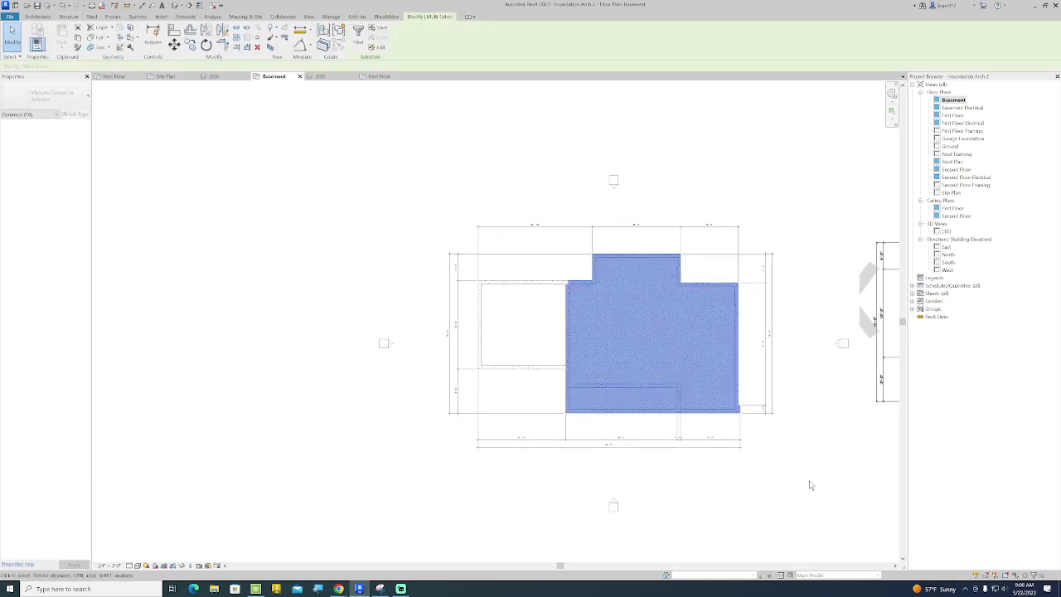
left_click(1034, 578)
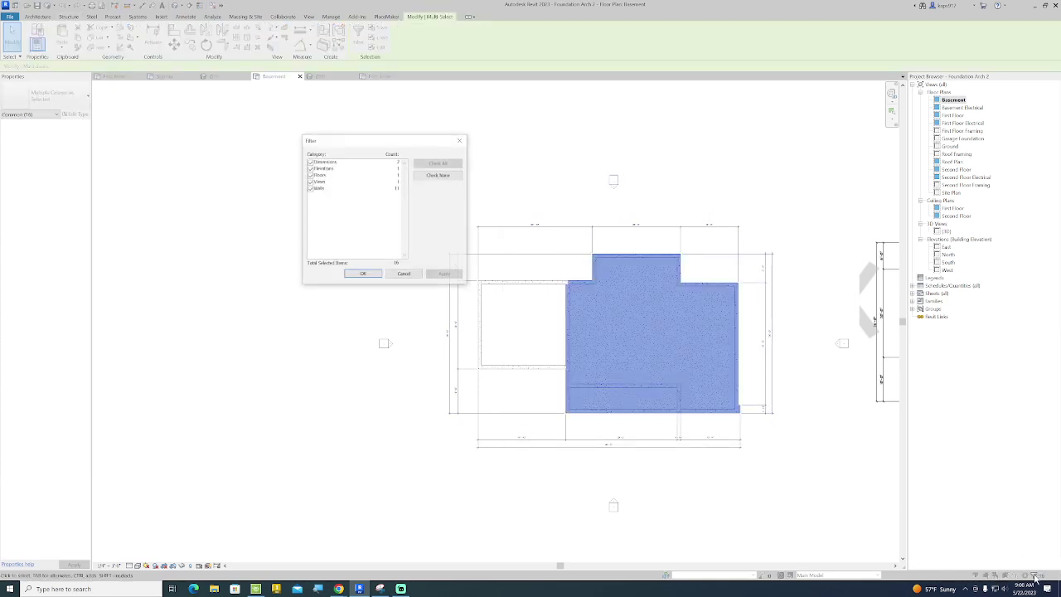
left_click(421, 176)
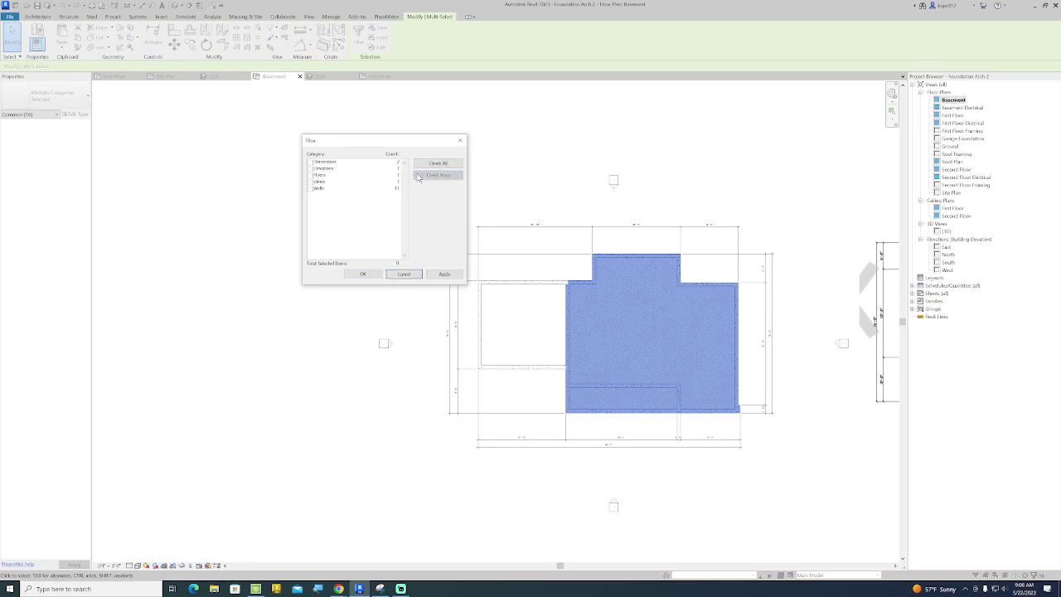
left_click(315, 176)
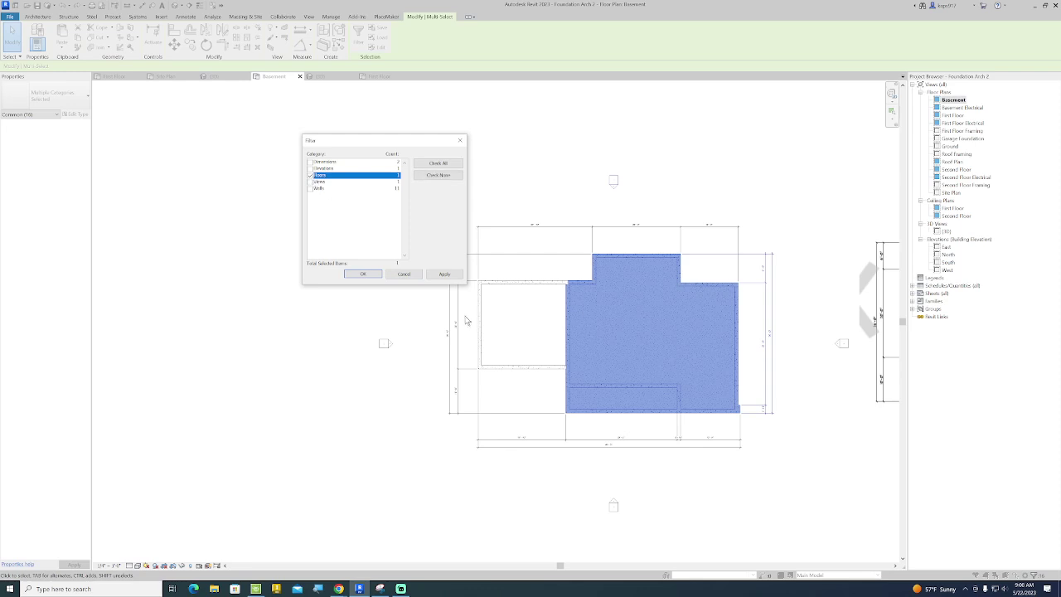
left_click(445, 275)
left_click(363, 275)
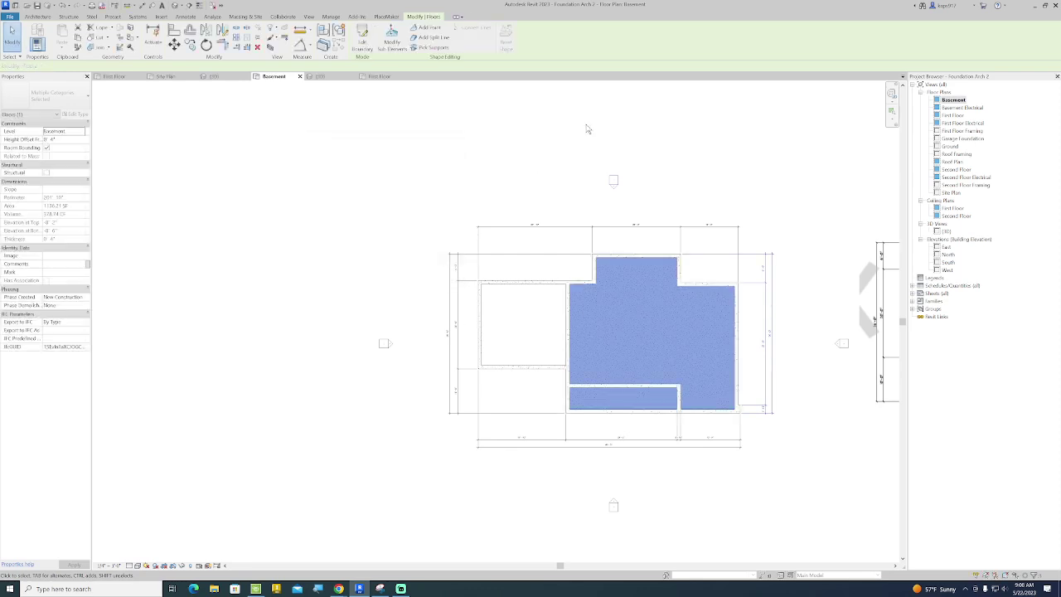
right_click(588, 125)
mouse_move(617, 159)
left_click(695, 160)
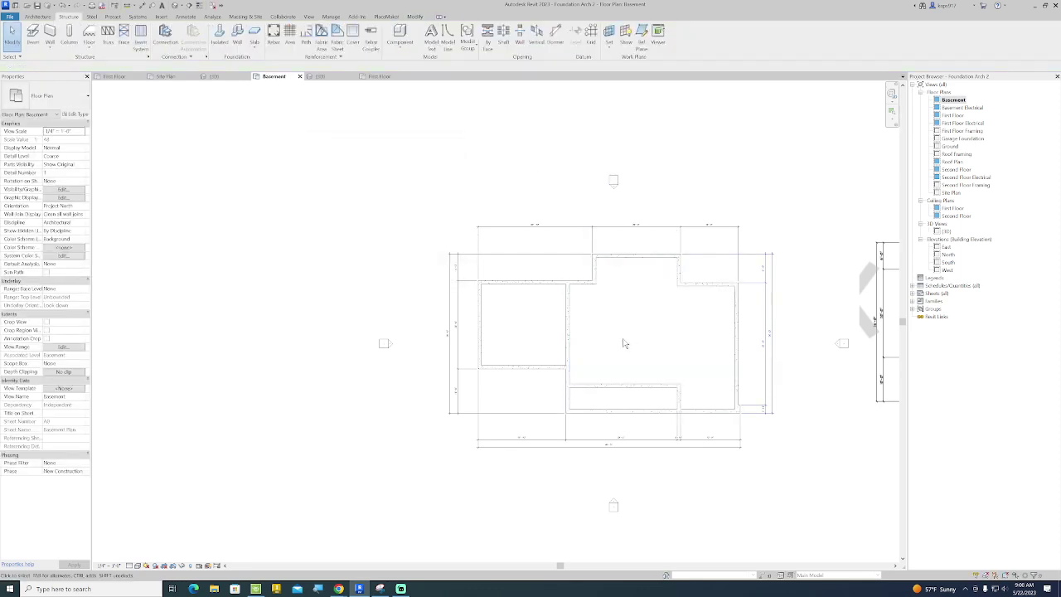
Compare the garage footing outline on the reference plan with the model, and inspect the properties of the garage's upper foundation wall.
middle_click_drag(602, 332, 418, 272)
scroll(724, 273, "up", 5)
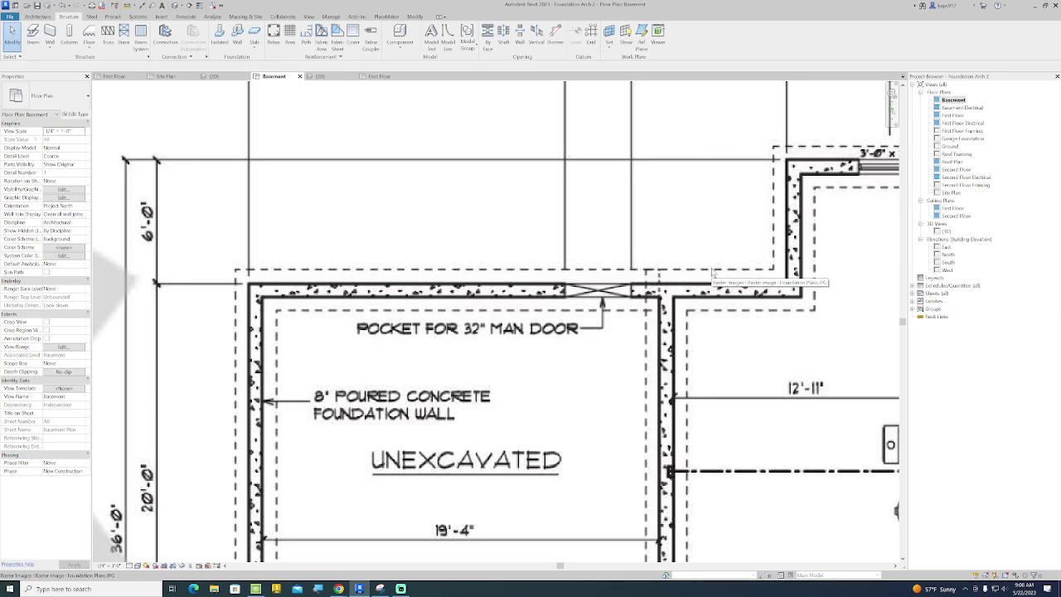
scroll(713, 272, "down", 6)
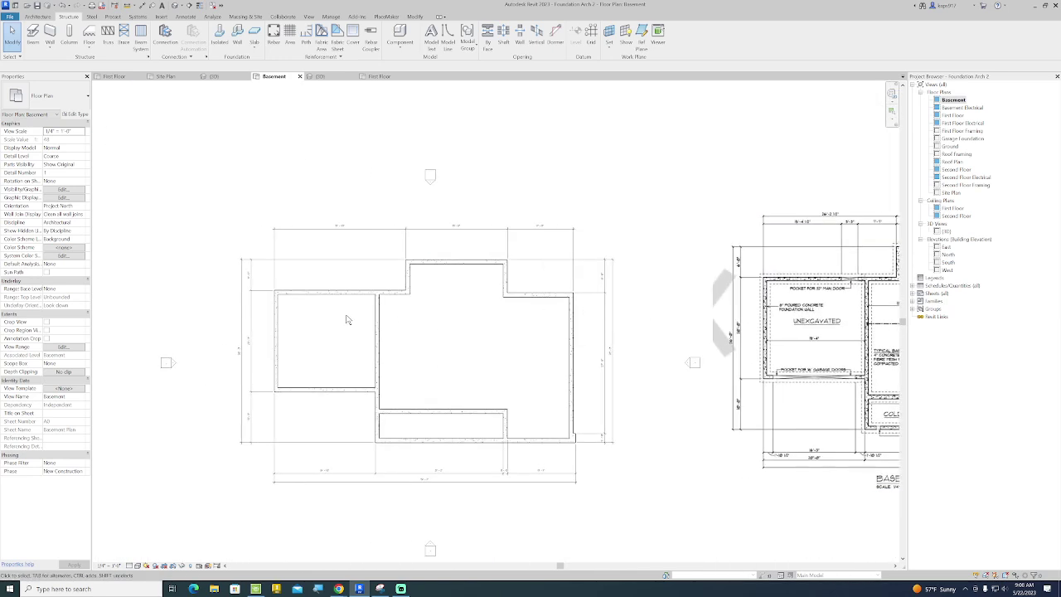
scroll(355, 321, "up", 5)
left_click(368, 271)
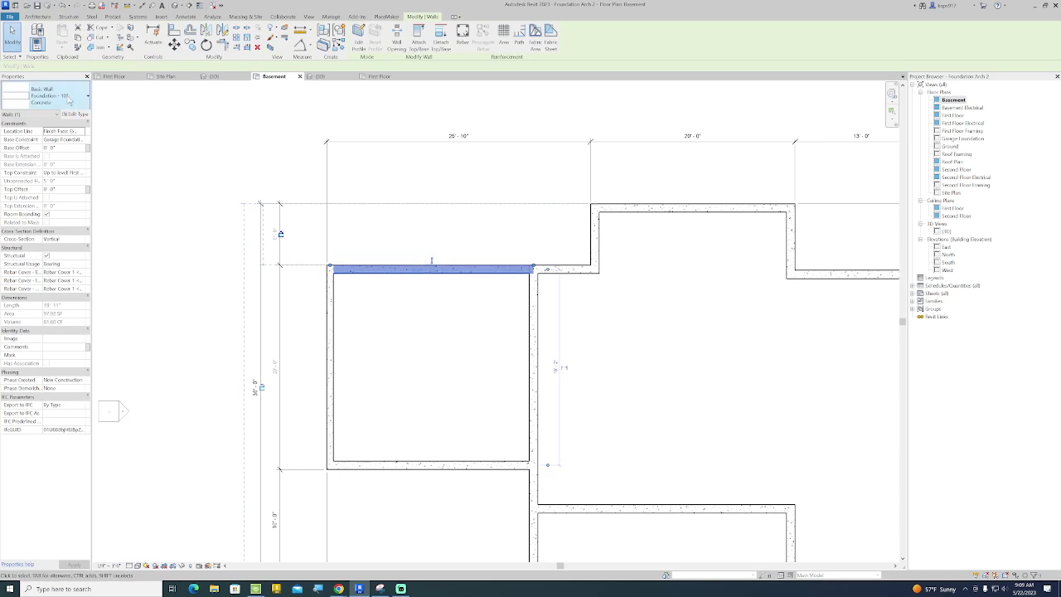
left_click(391, 239)
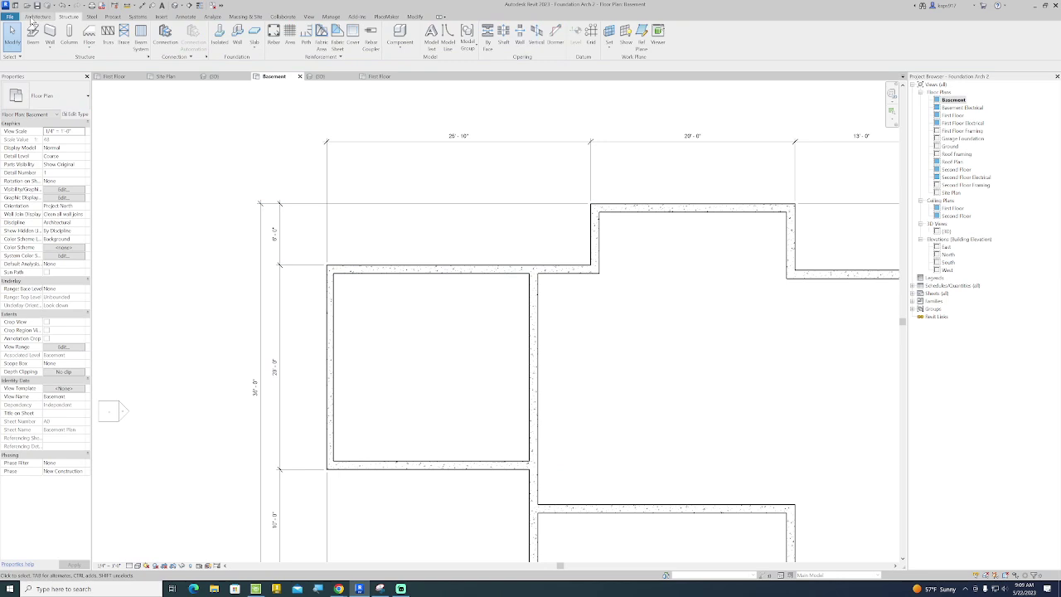
Draw a horizontal Thin Lines detail line about 6' long above the garage's upper foundation wall.
left_click(33, 17)
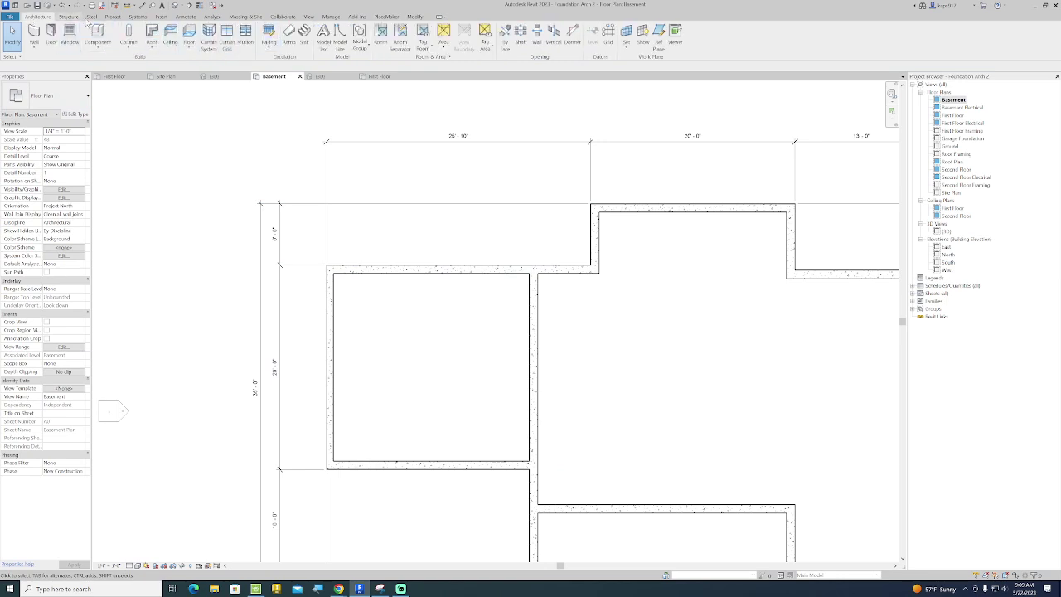
left_click(185, 18)
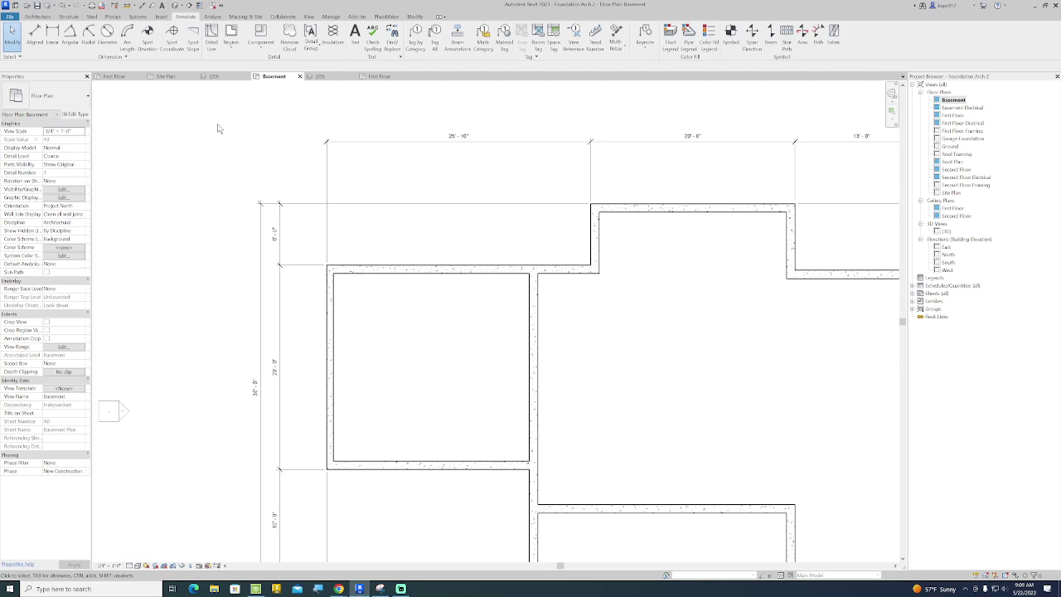
left_click(211, 35)
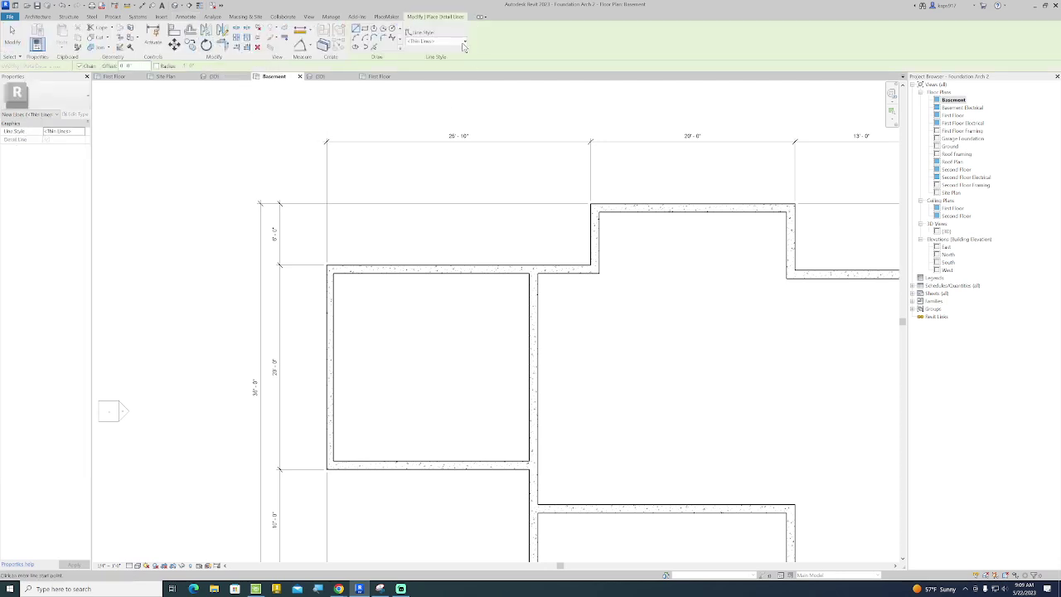
left_click(435, 41)
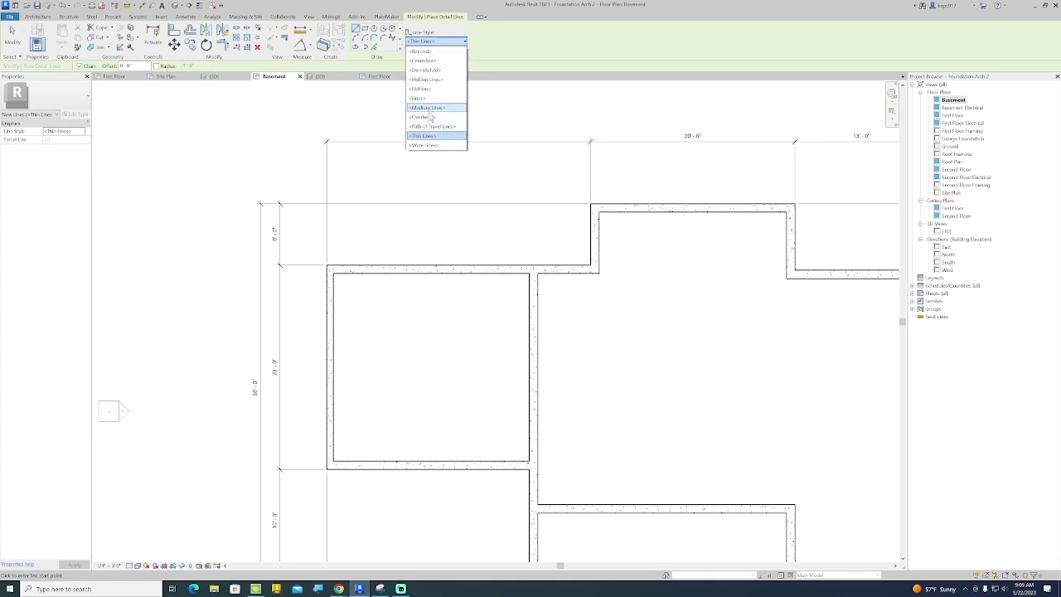
left_click(427, 138)
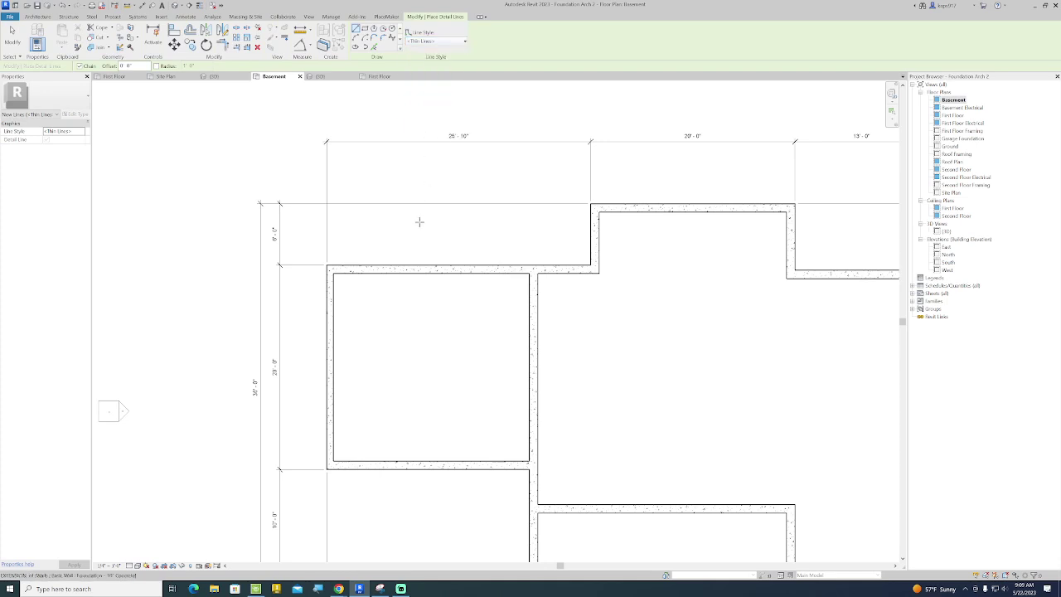
left_click(417, 227)
left_click(479, 226)
left_click(418, 224)
key("Escape")
key("Escape")
scroll(464, 218, "up", 6)
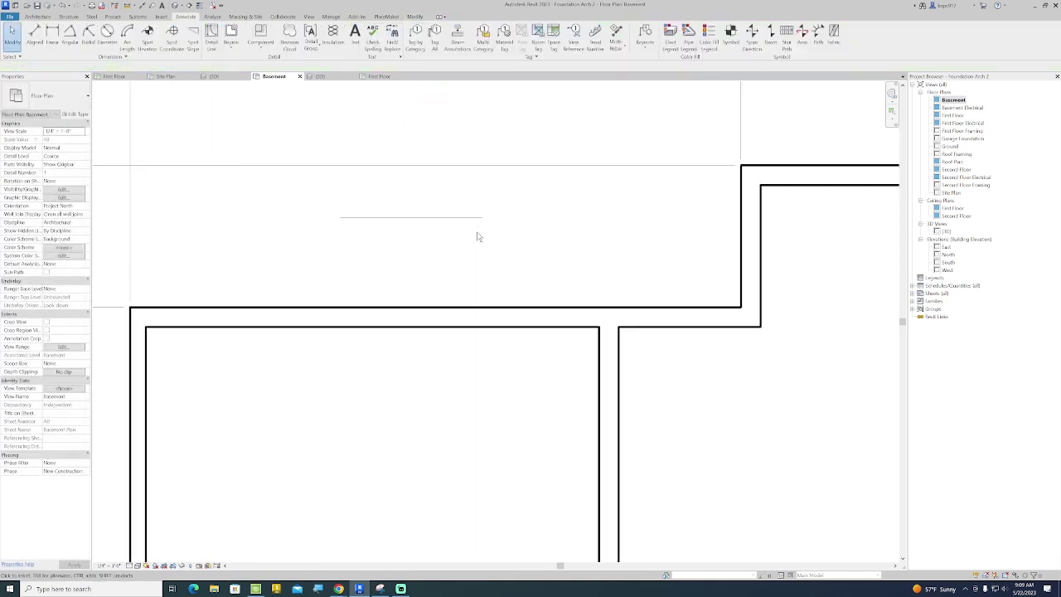
Change the horizontal test line above the garage wall to the Hidden line style.
left_click(467, 208)
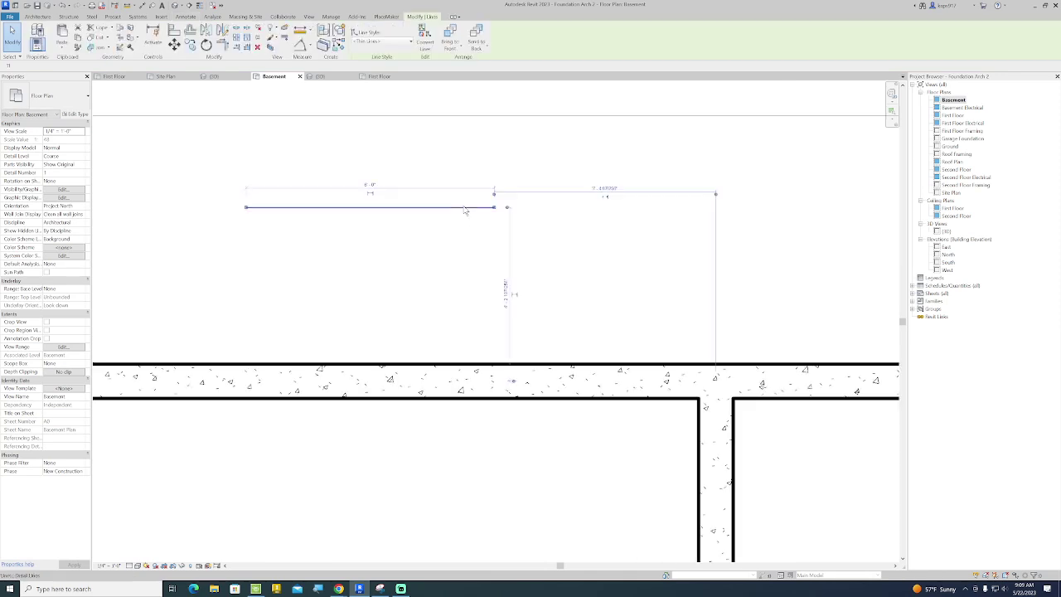
left_click(382, 42)
left_click(372, 95)
left_click(438, 277)
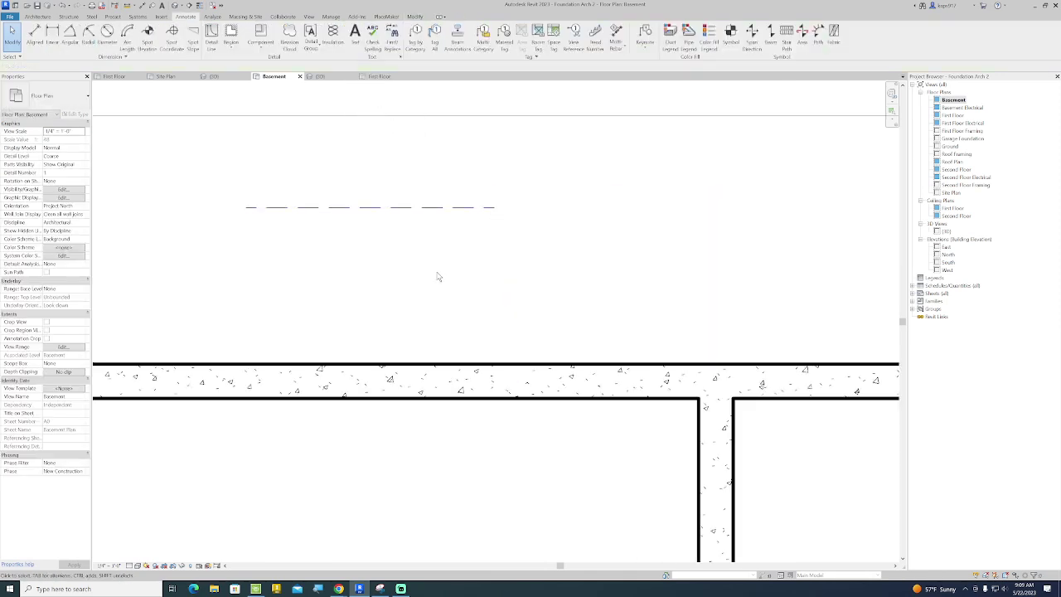
left_click(394, 213)
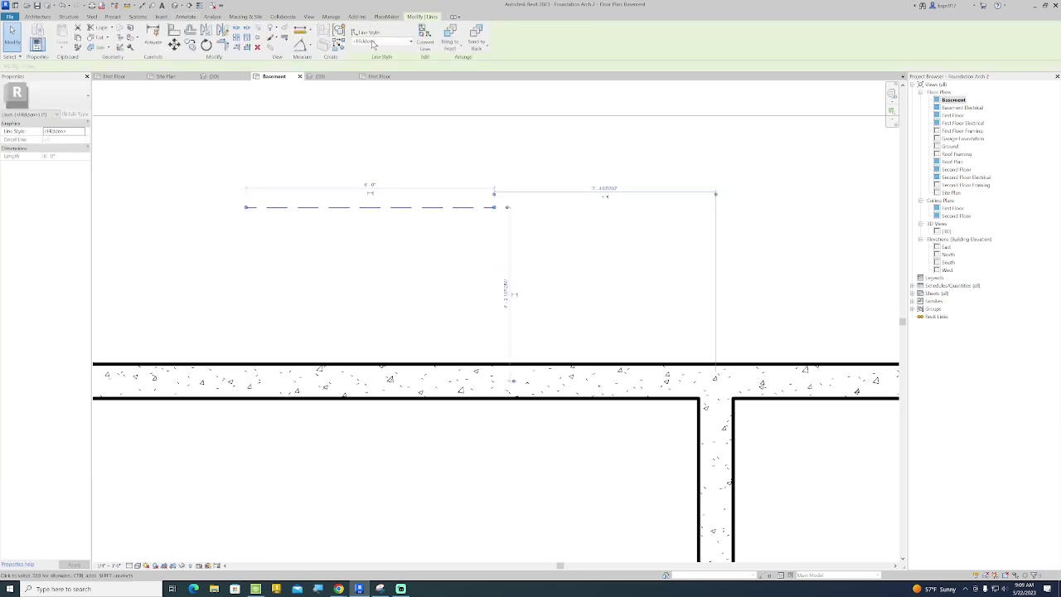
left_click(329, 260)
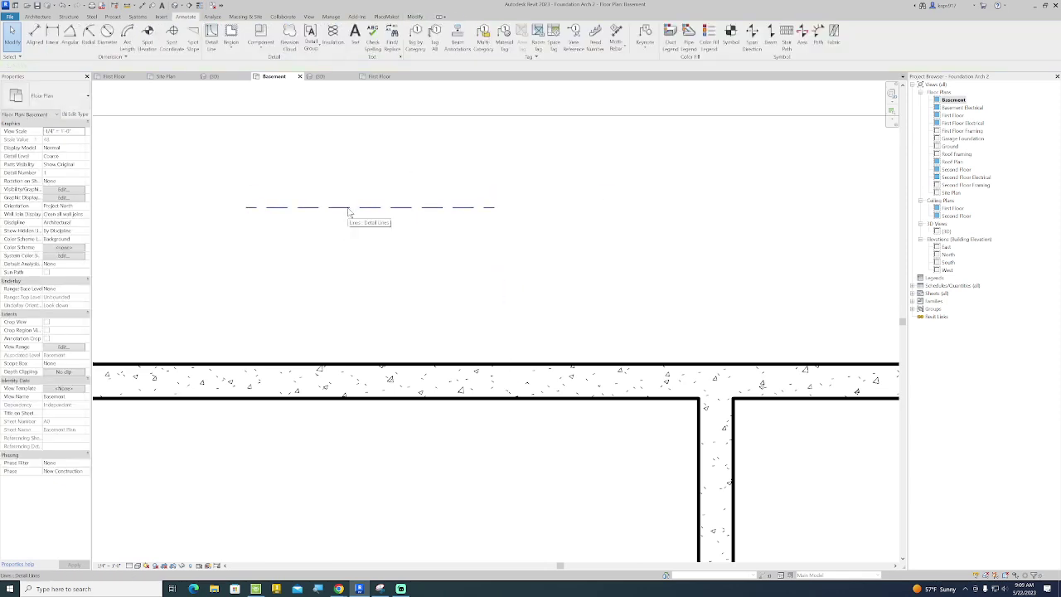
Try the Hidden Lines style on the horizontal test line.
left_click(349, 209)
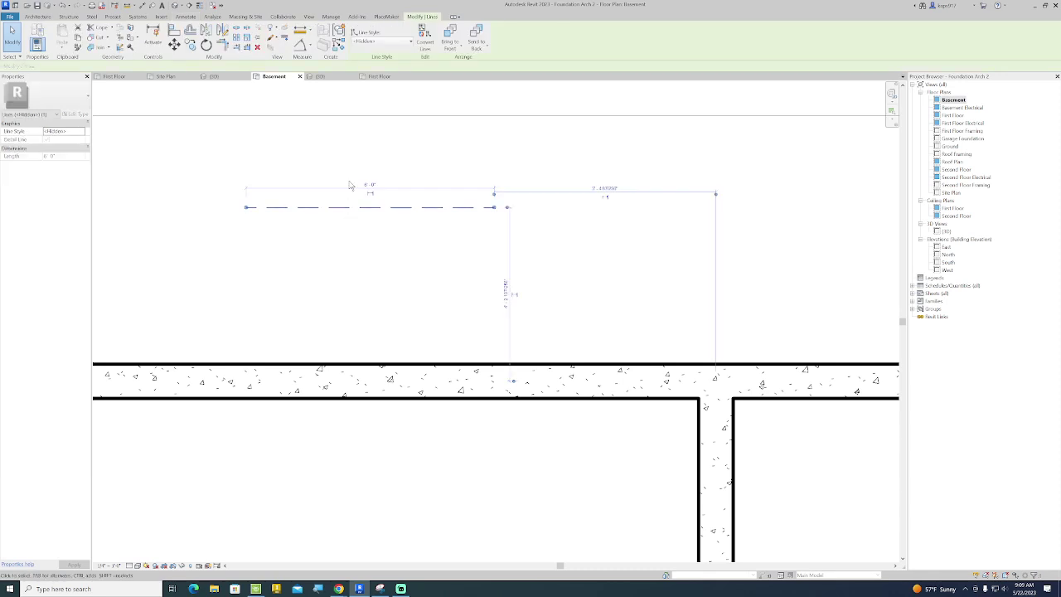
left_click(382, 41)
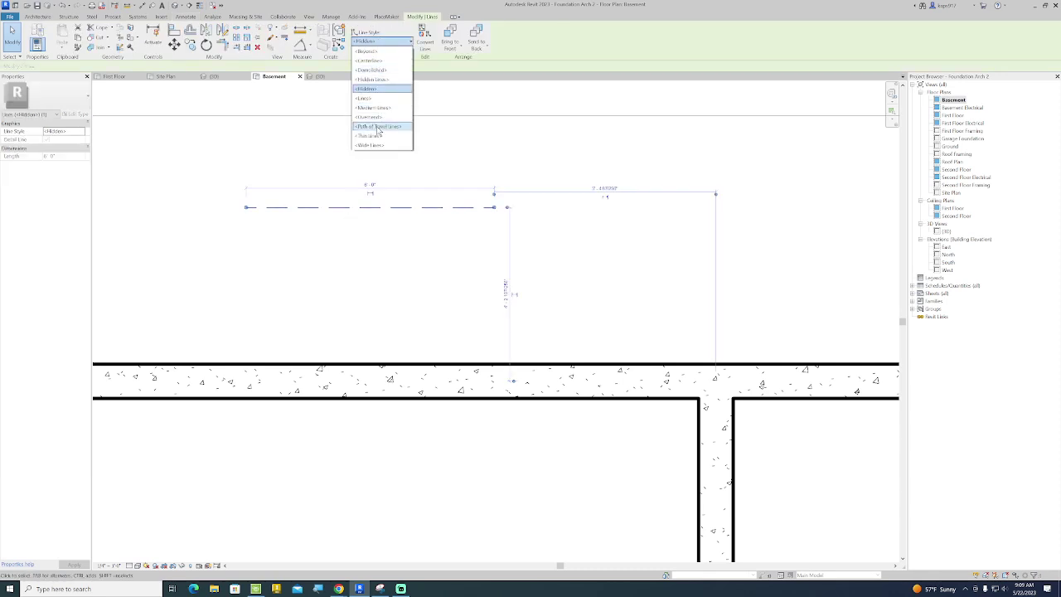
left_click(385, 80)
left_click(393, 165)
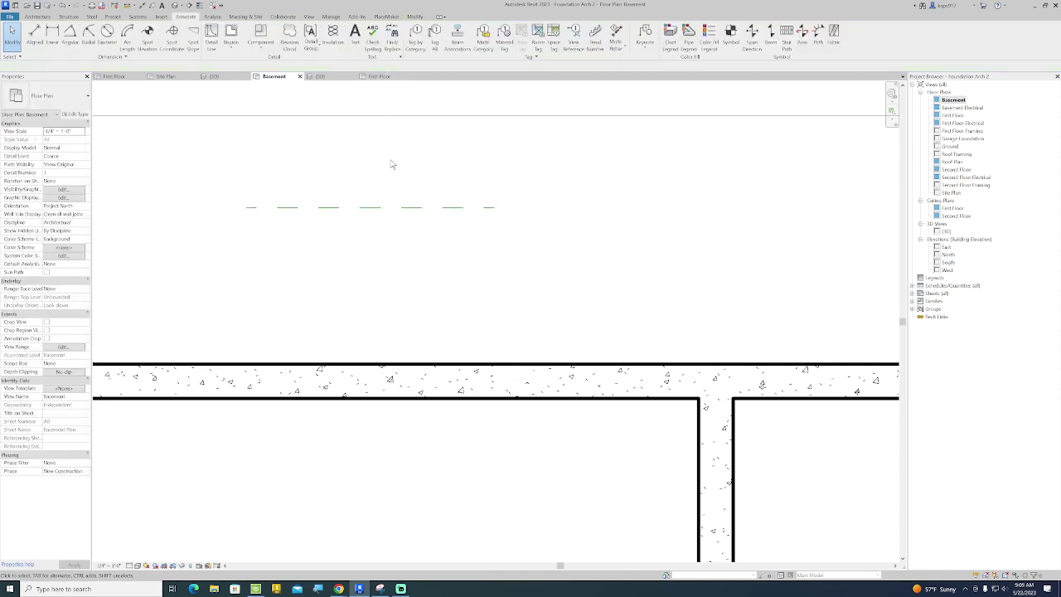
Switch the test line back to the Hidden style.
left_click(397, 207)
left_click(385, 45)
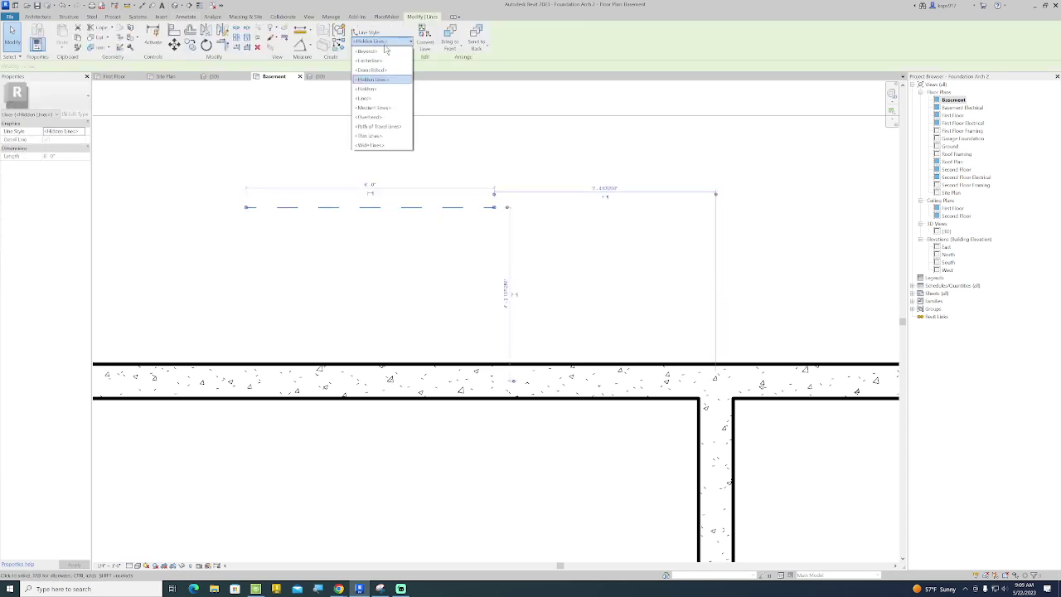
left_click(378, 94)
left_click(366, 170)
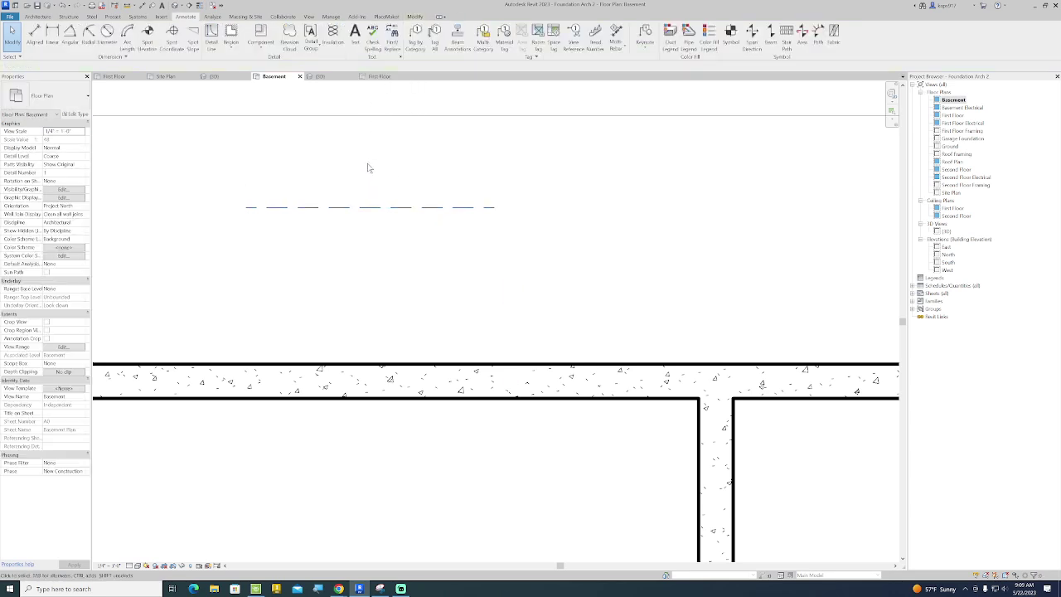
Move the test line down close to the garage's upper wall and delete it.
scroll(367, 166, "down", 2)
left_click(387, 190)
left_click_drag(386, 216, 379, 262)
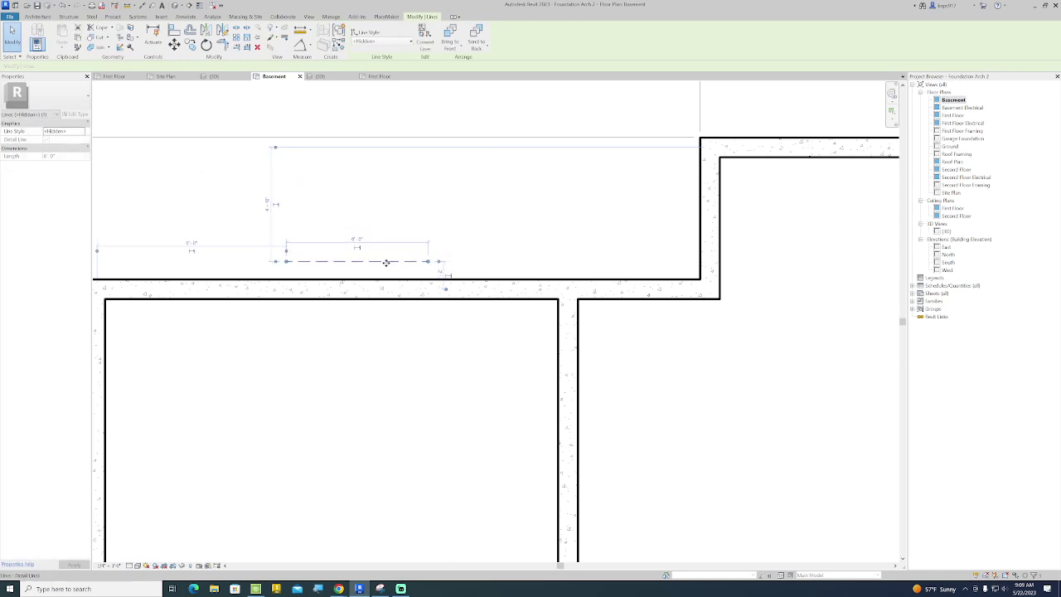
left_click(449, 219)
scroll(385, 241, "down", 1)
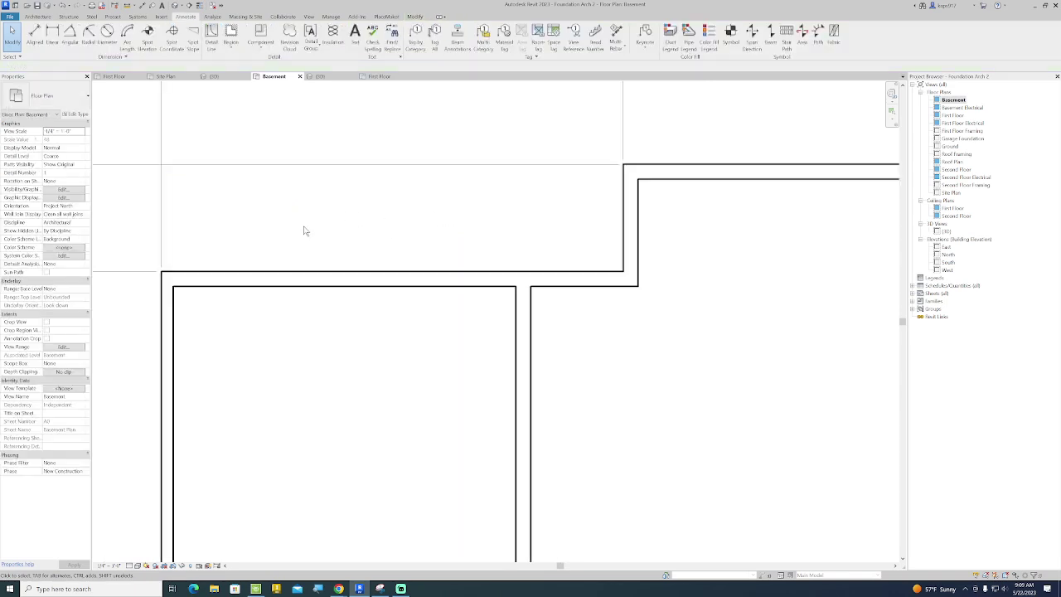
Create Hidden detail lines from both faces of the garage's upper foundation wall with Pick Lines at a 4" outward offset.
middle_click_drag(277, 220, 366, 214)
left_click(211, 35)
left_click(211, 35)
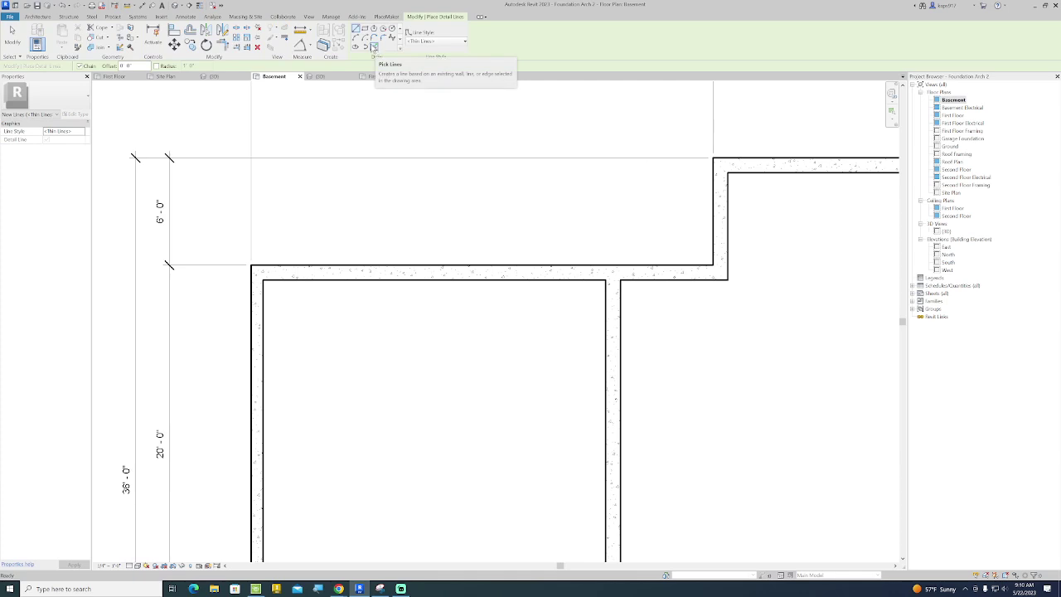
left_click(424, 41)
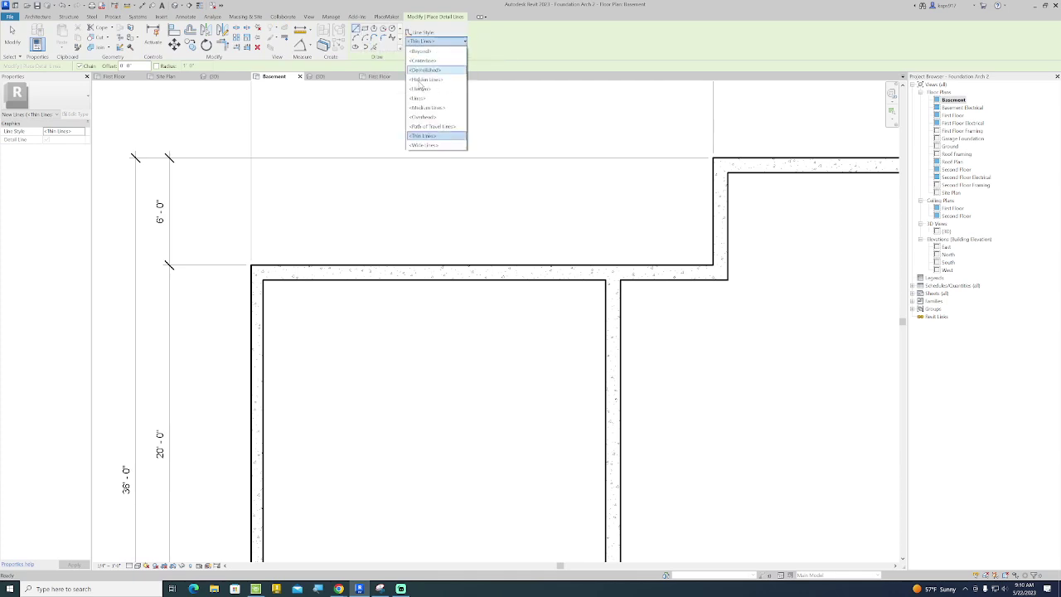
left_click(421, 88)
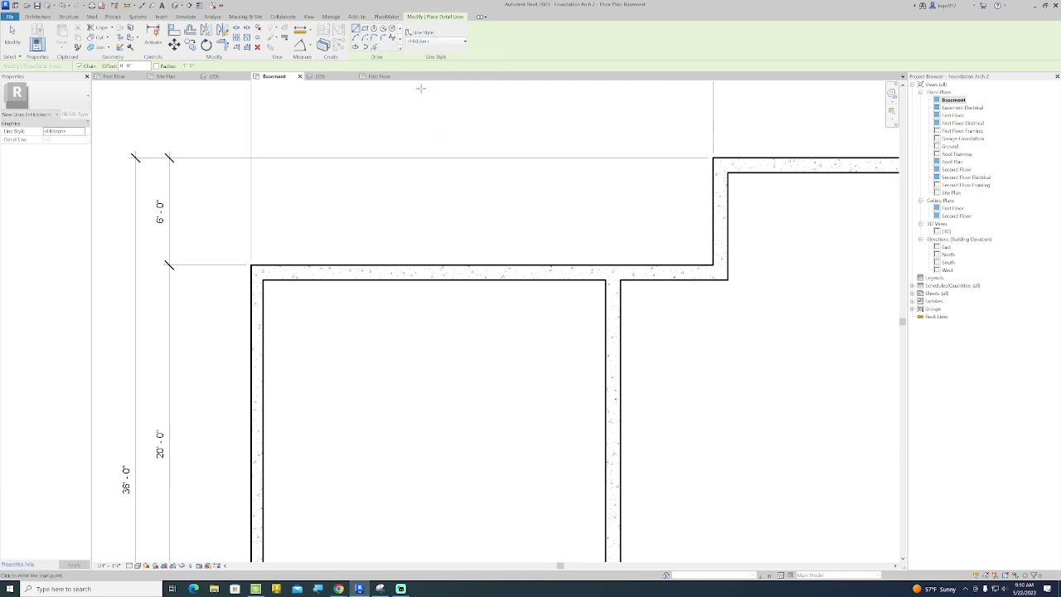
left_click(373, 48)
left_click(103, 66)
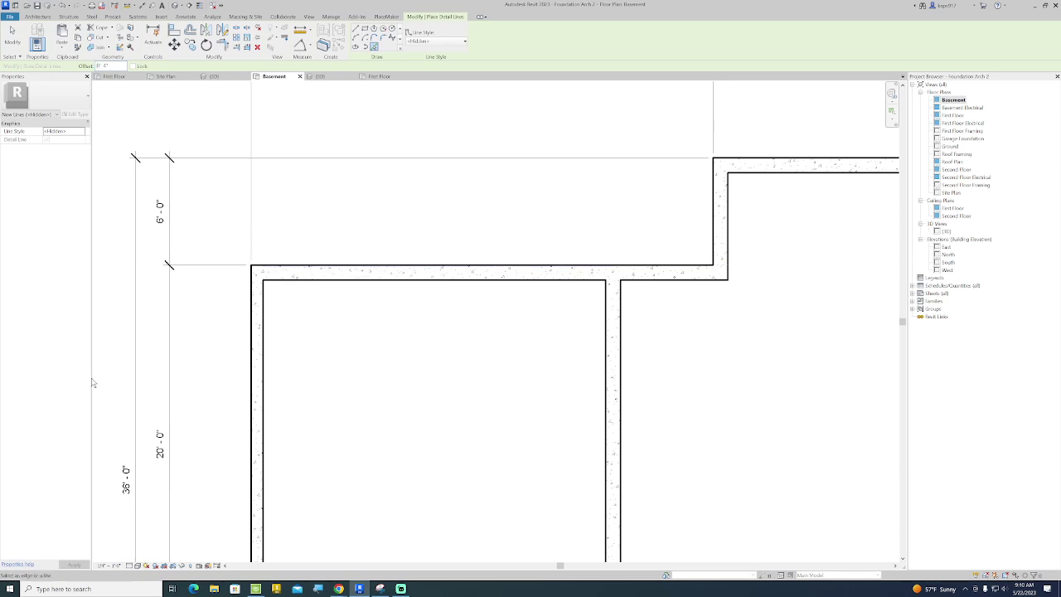
left_click(413, 265)
Add an aligned dimension between the two dashed footing lines at the garage's upper wall to check the footing width.
left_click(33, 16)
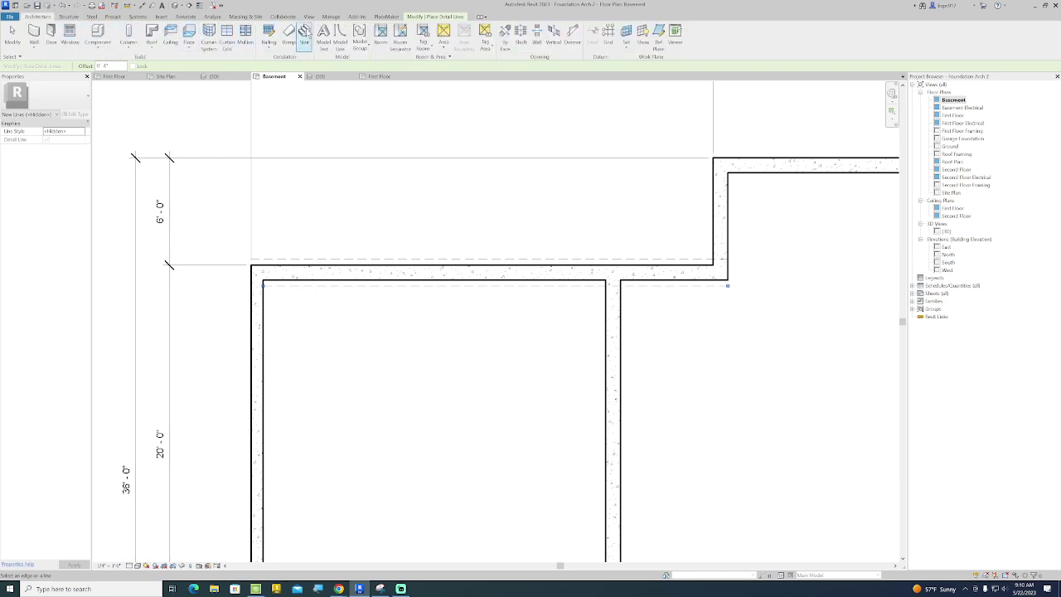
left_click(185, 17)
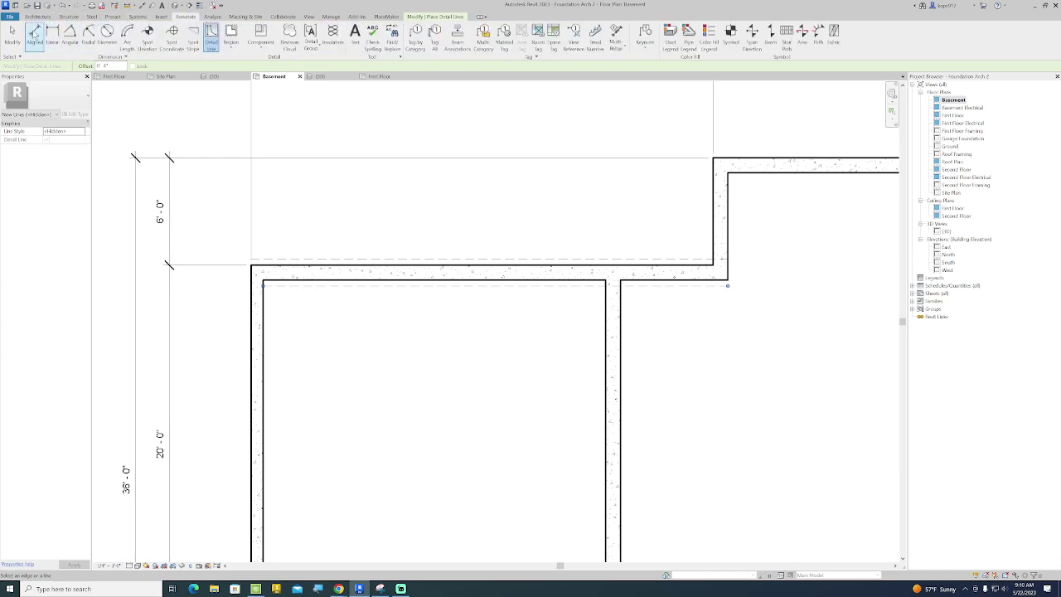
left_click(35, 35)
left_click(316, 261)
left_click(320, 281)
left_click(233, 284)
key("Escape")
key("Escape")
scroll(277, 277, "up", 4)
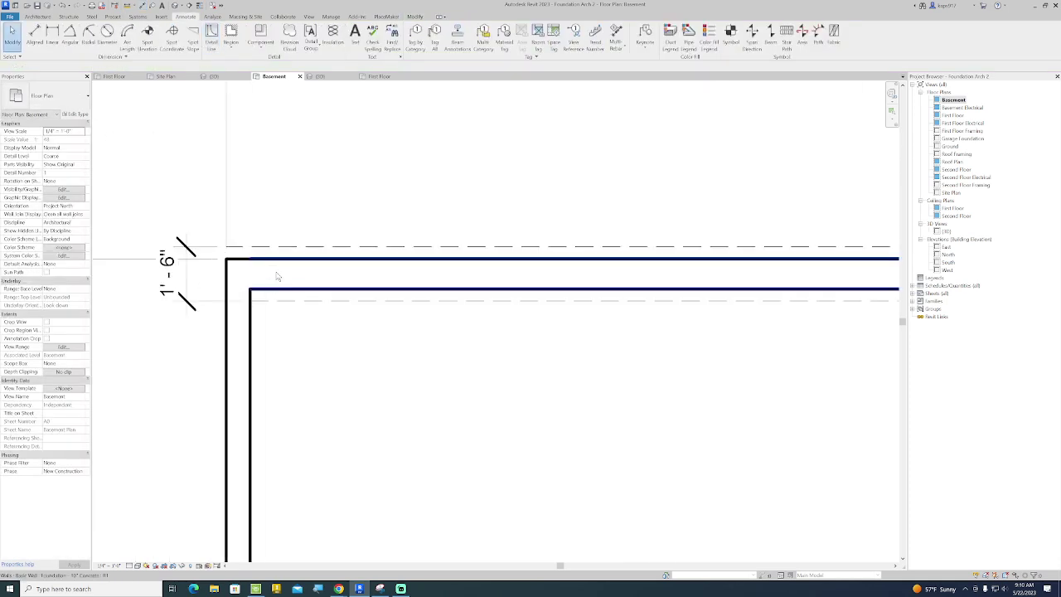
left_click(290, 314)
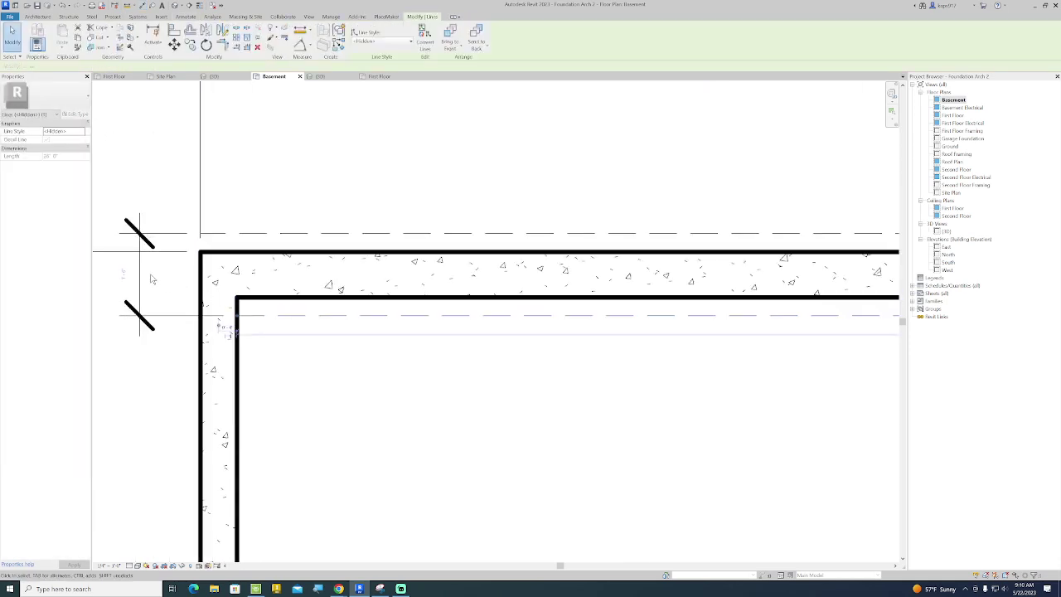
key("Escape")
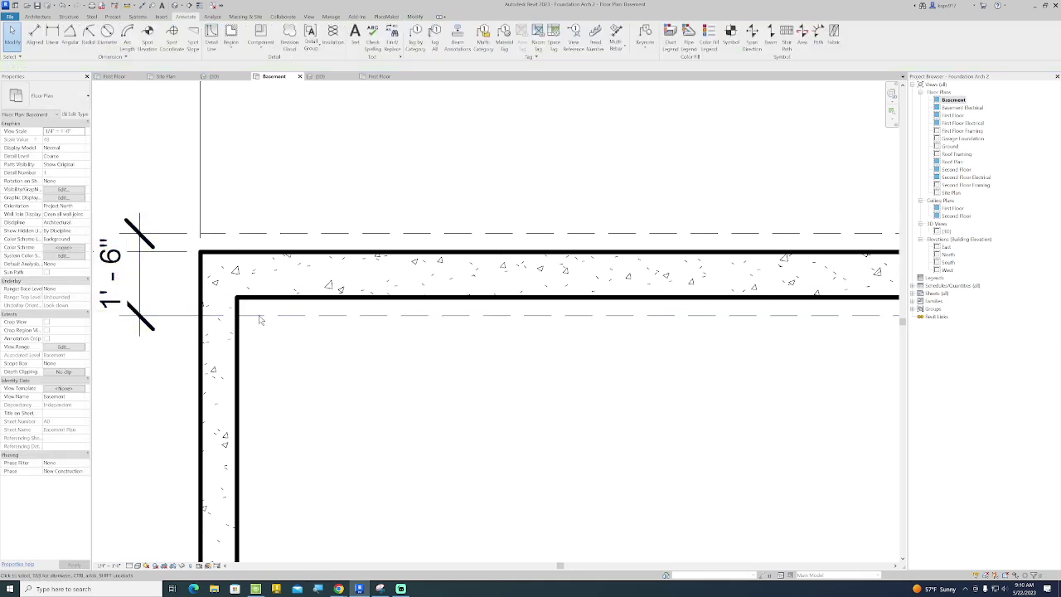
Delete both dashed footing lines along the garage's upper wall.
left_click(321, 233)
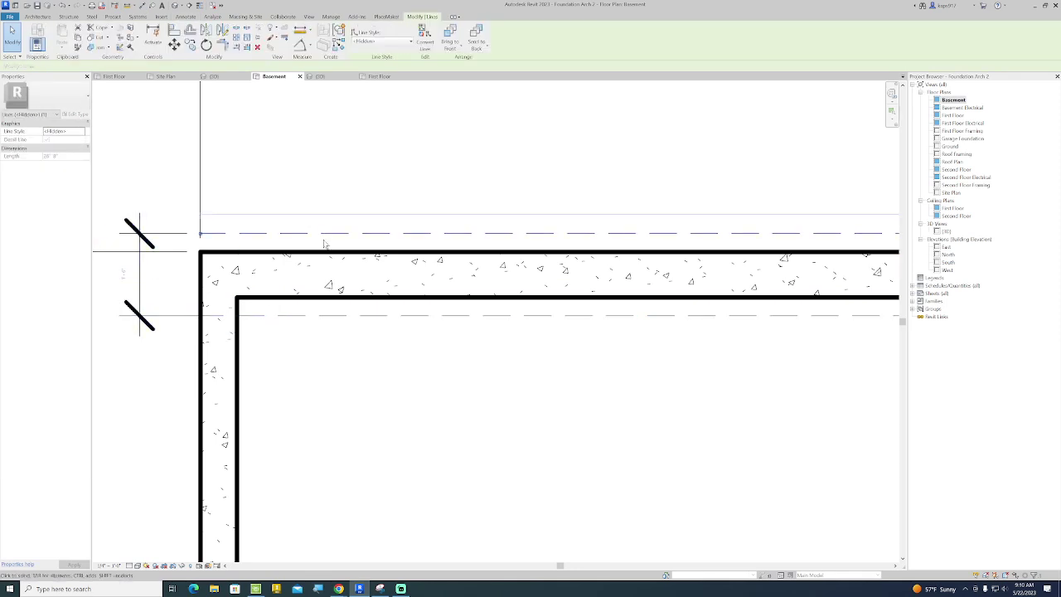
key("Delete")
left_click(308, 316)
key("Delete")
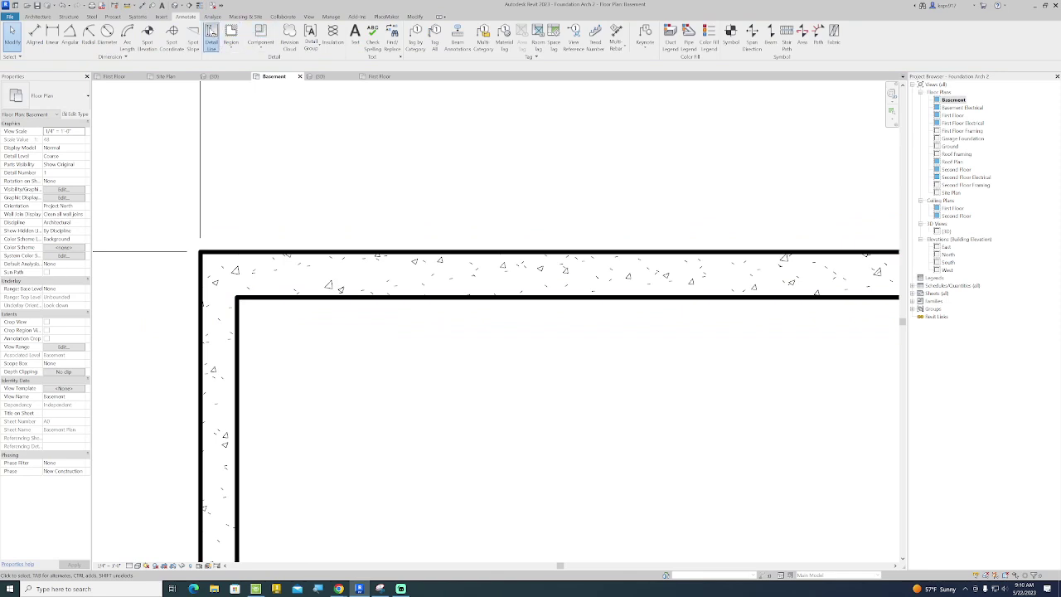
Create Hidden detail lines from both faces of the garage's upper foundation wall with Pick Lines at a 3" outward offset.
left_click(211, 36)
left_click(374, 48)
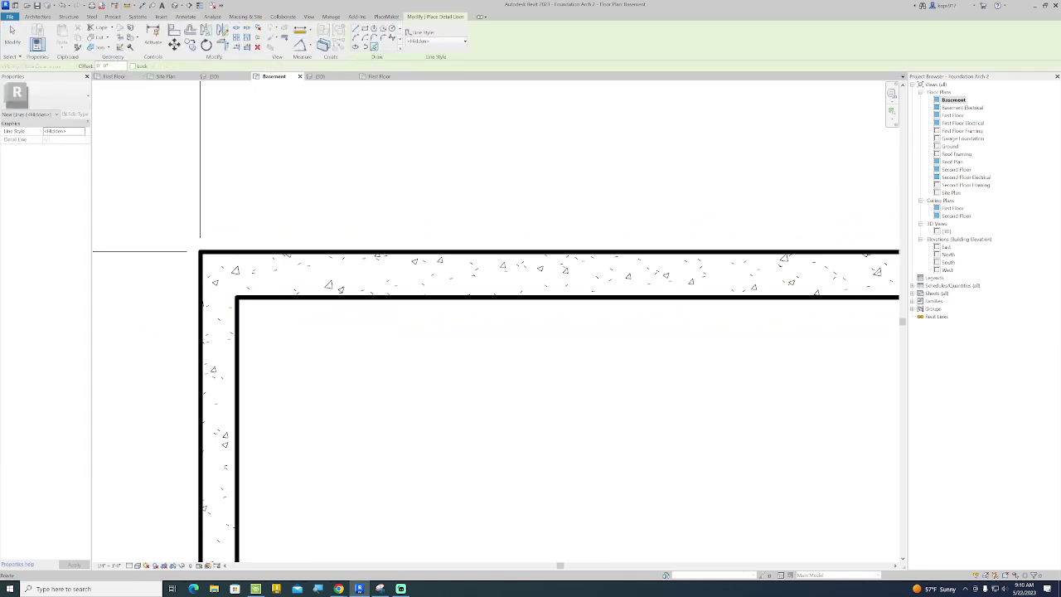
double_click(103, 65)
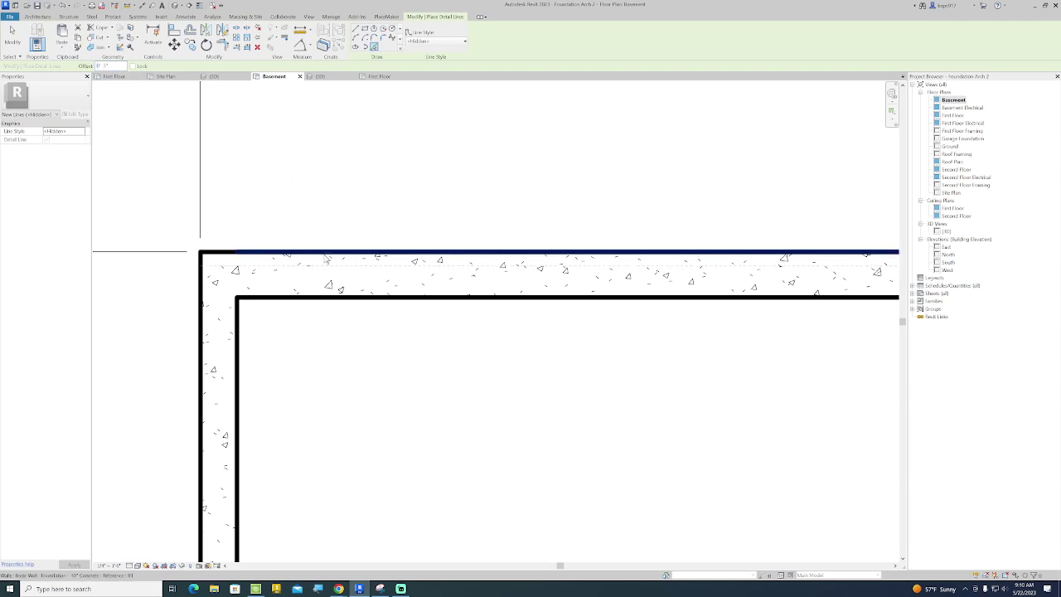
left_click(331, 252)
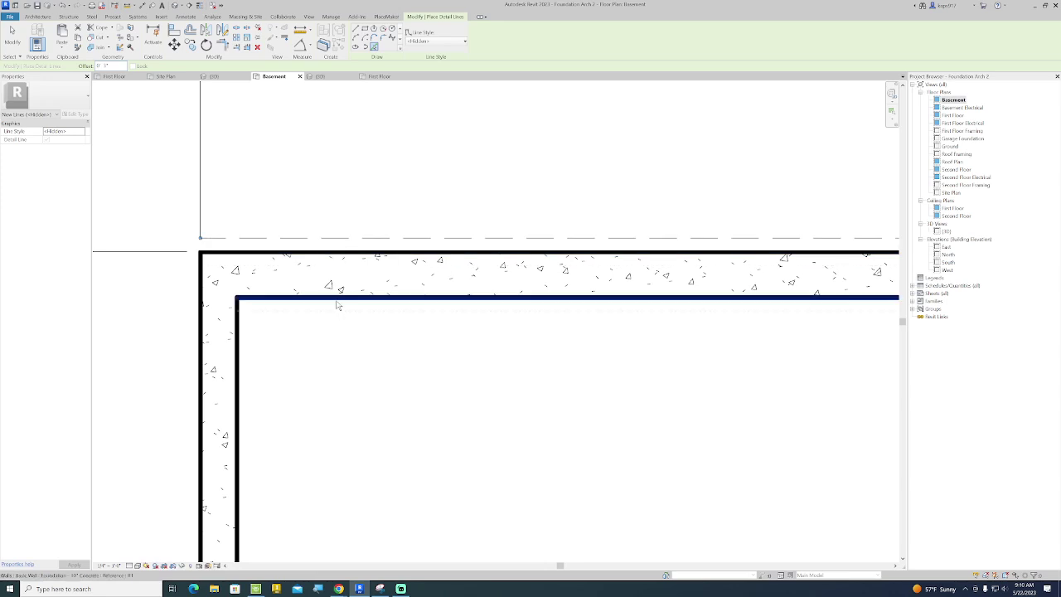
left_click(338, 301)
scroll(414, 295, "down", 3)
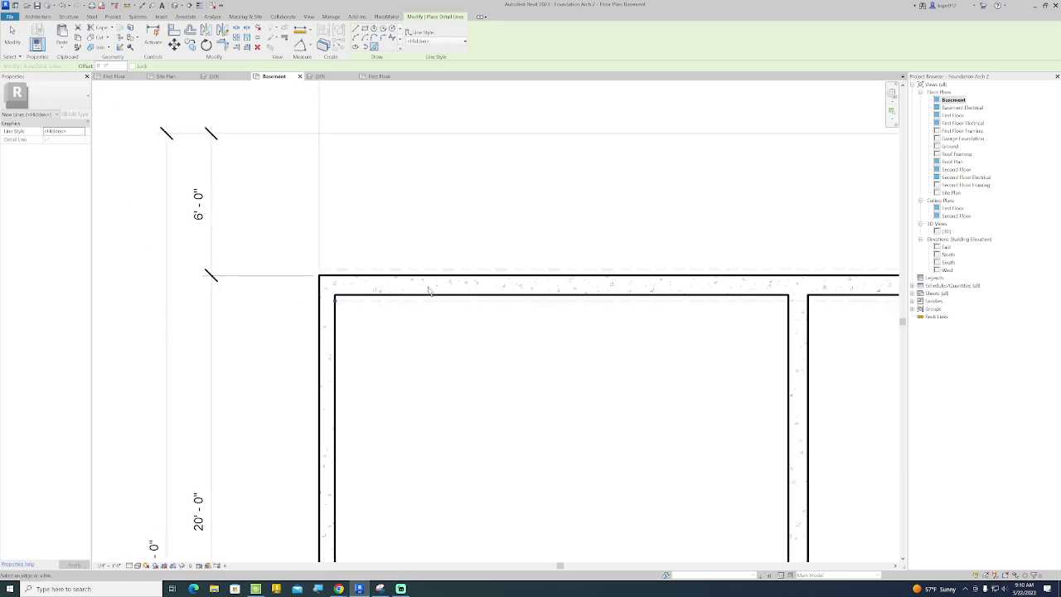
left_click(442, 278)
scroll(415, 262, "down", 2)
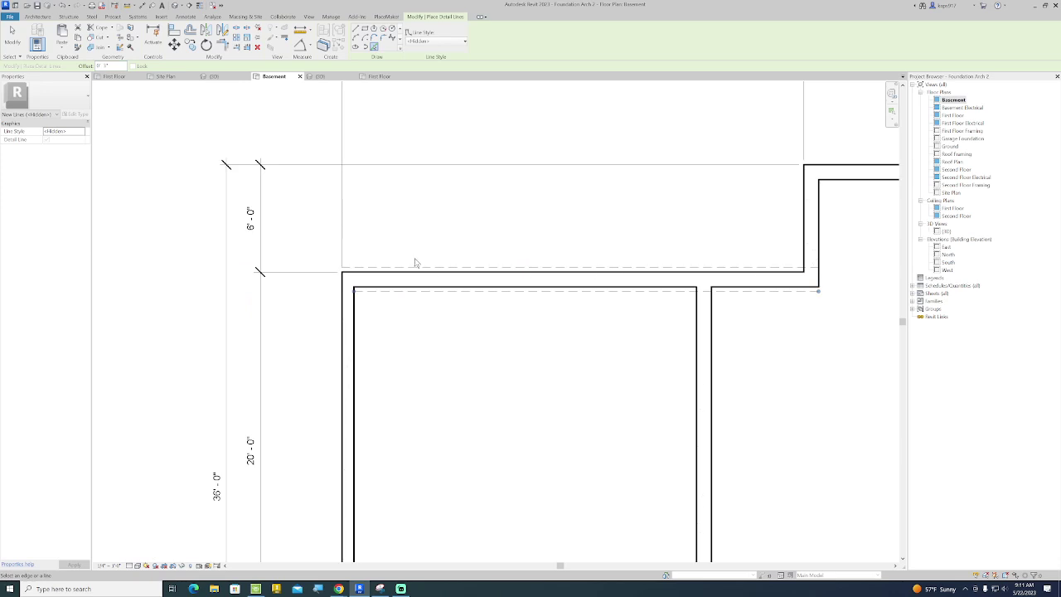
Add matching Hidden detail lines offset 3" from the outer and inner faces of the garage's left foundation wall.
left_click(341, 337)
scroll(404, 343, "down", 1)
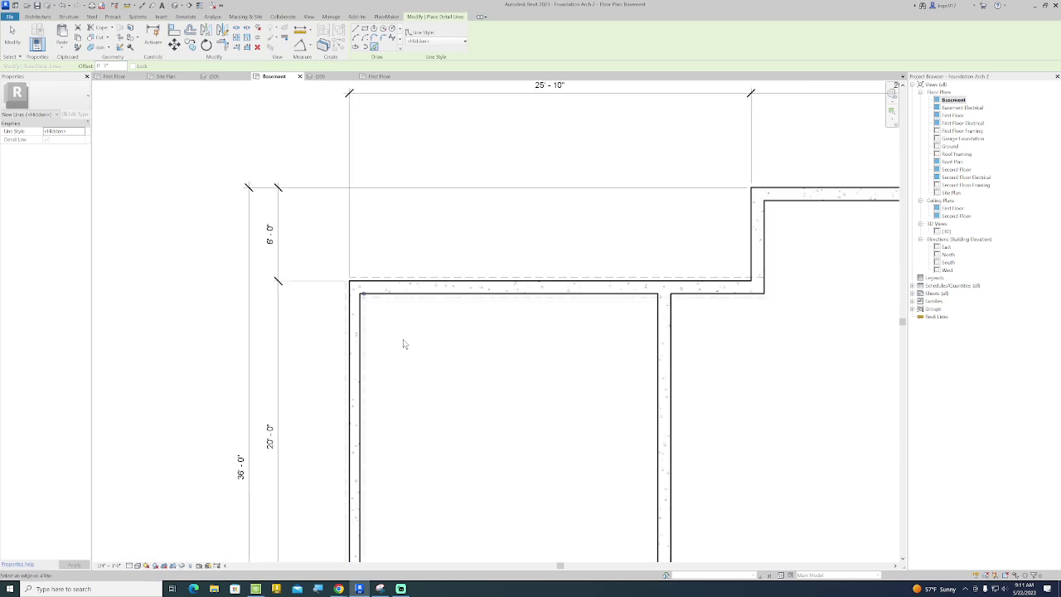
left_click(369, 294)
scroll(367, 287, "up", 2)
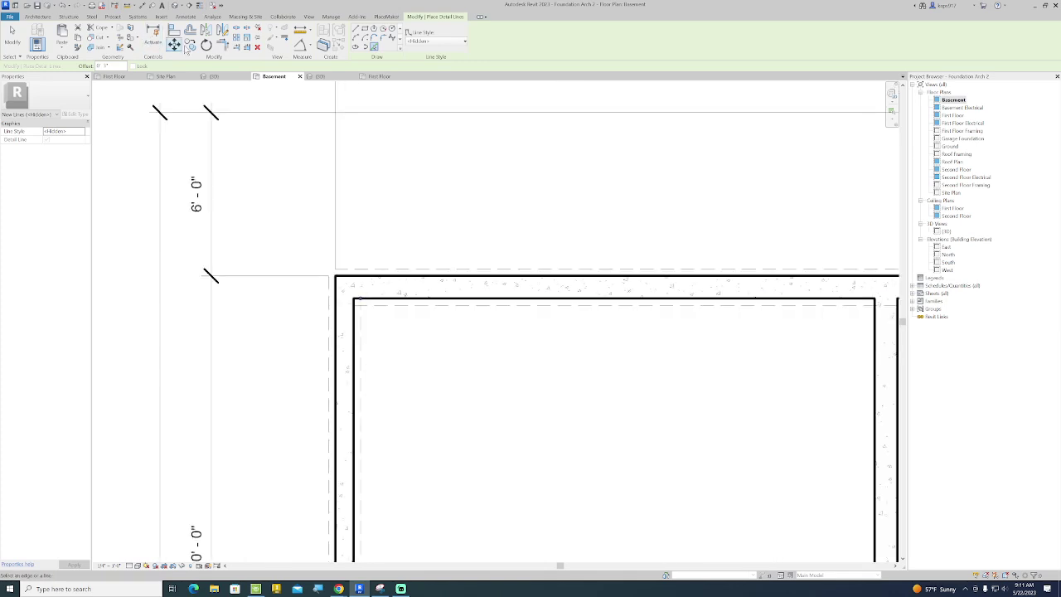
Trim the garage's upper and left dashed footing lines so they meet at the outer and inner corners.
left_click(222, 44)
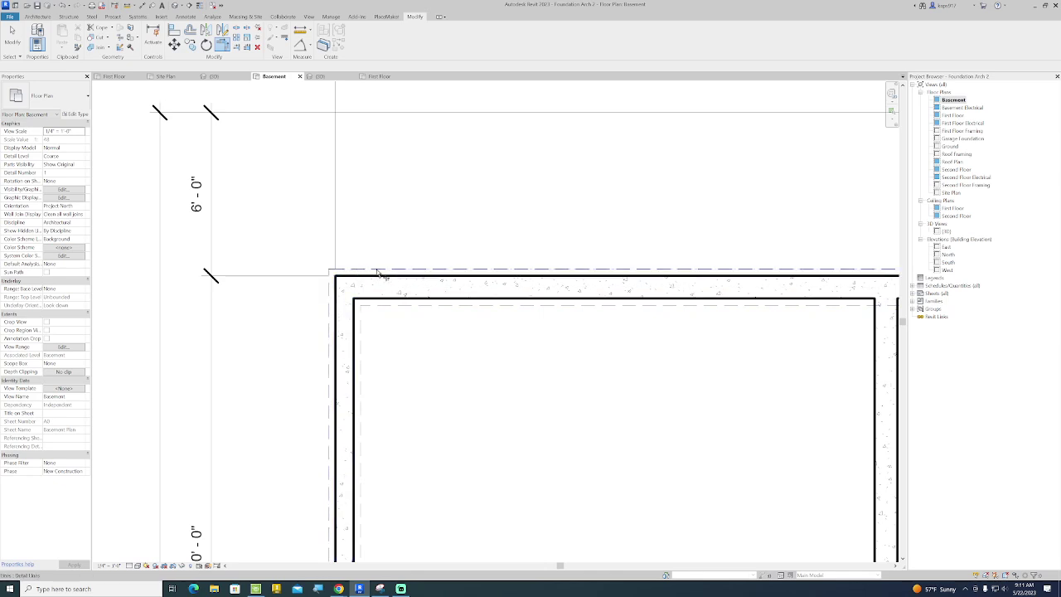
key("Escape")
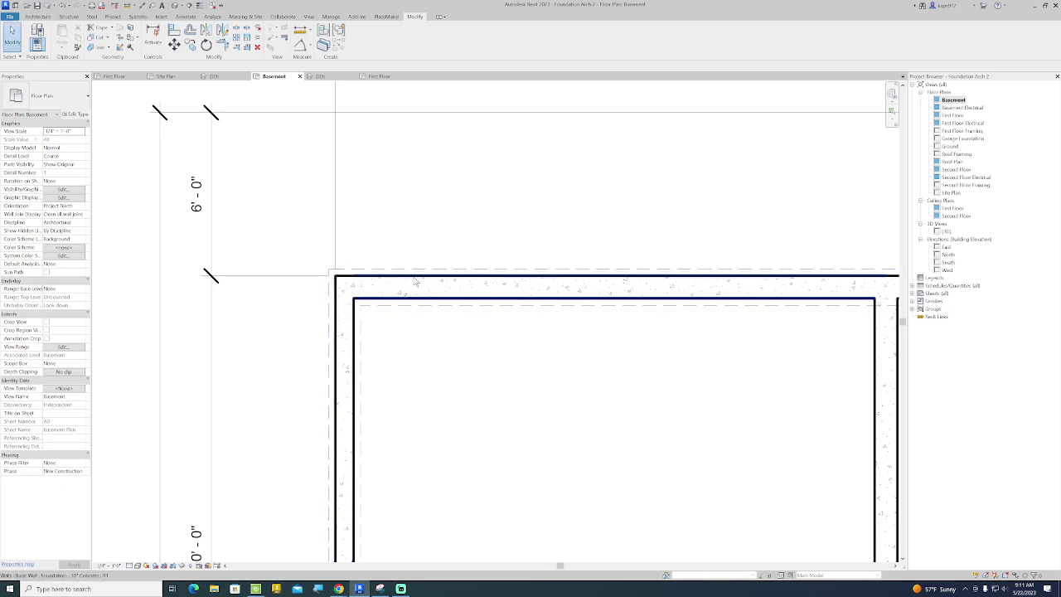
Change the garage's upper foundation wall to the Foundation - 8" wall type.
left_click(414, 283)
left_click(73, 99)
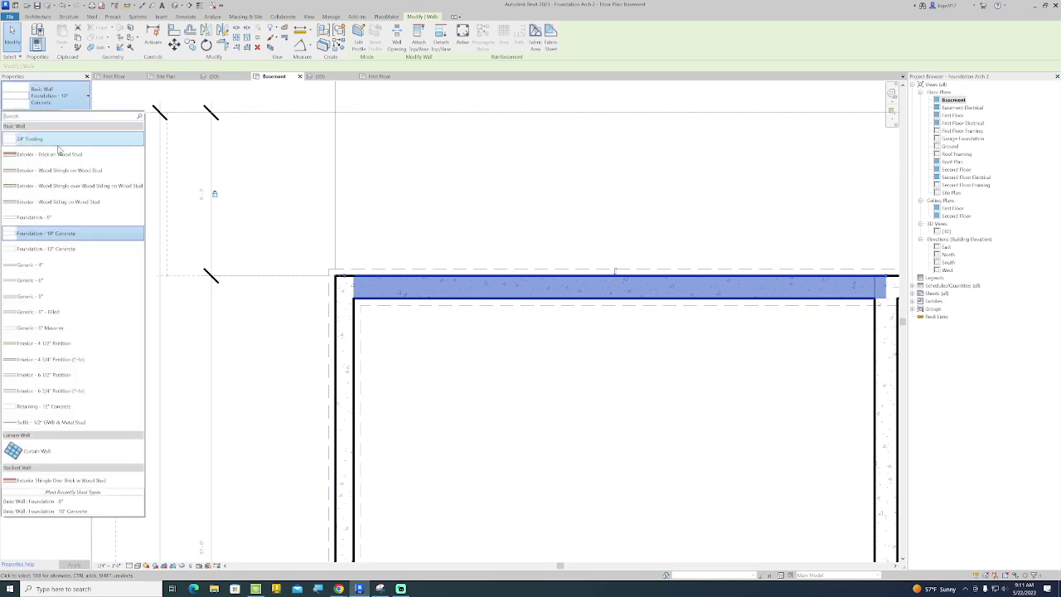
left_click(41, 216)
left_click(516, 239)
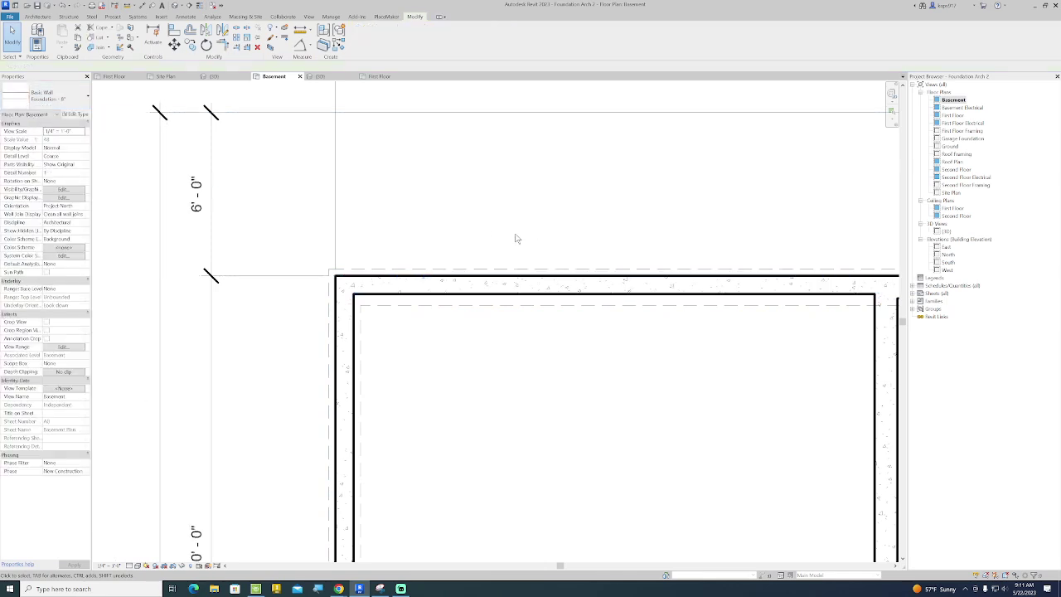
scroll(460, 244, "down", 6)
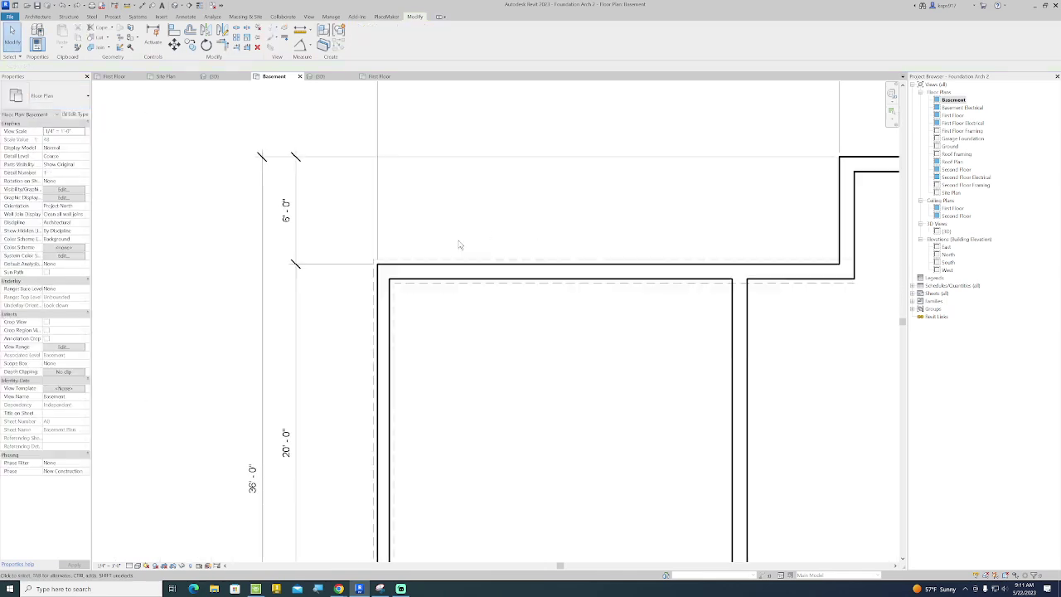
scroll(686, 345, "down", 5)
middle_click_drag(686, 337, 315, 291)
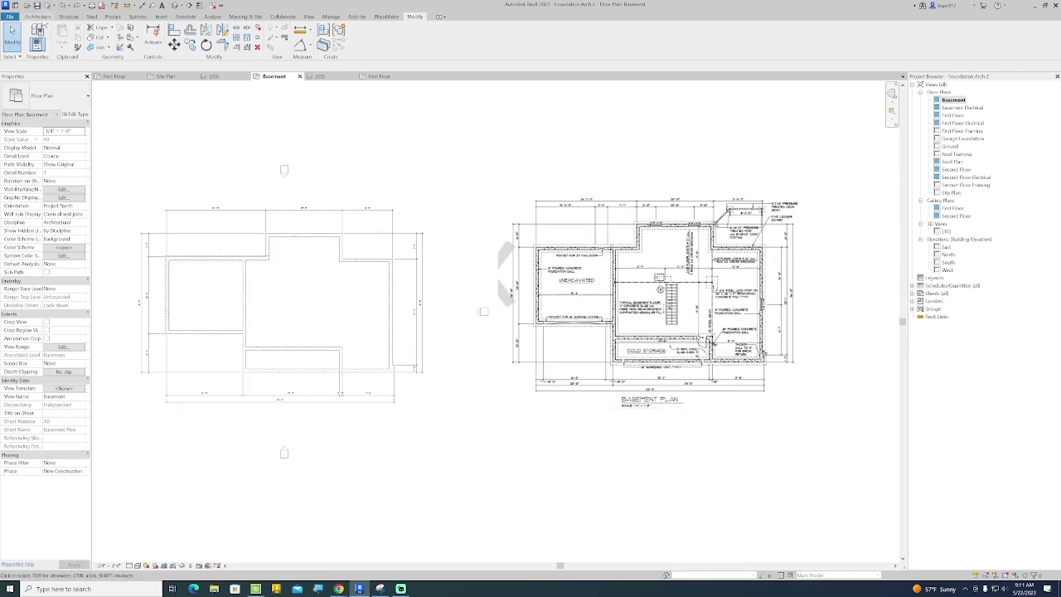
left_click(38, 17)
left_click(186, 16)
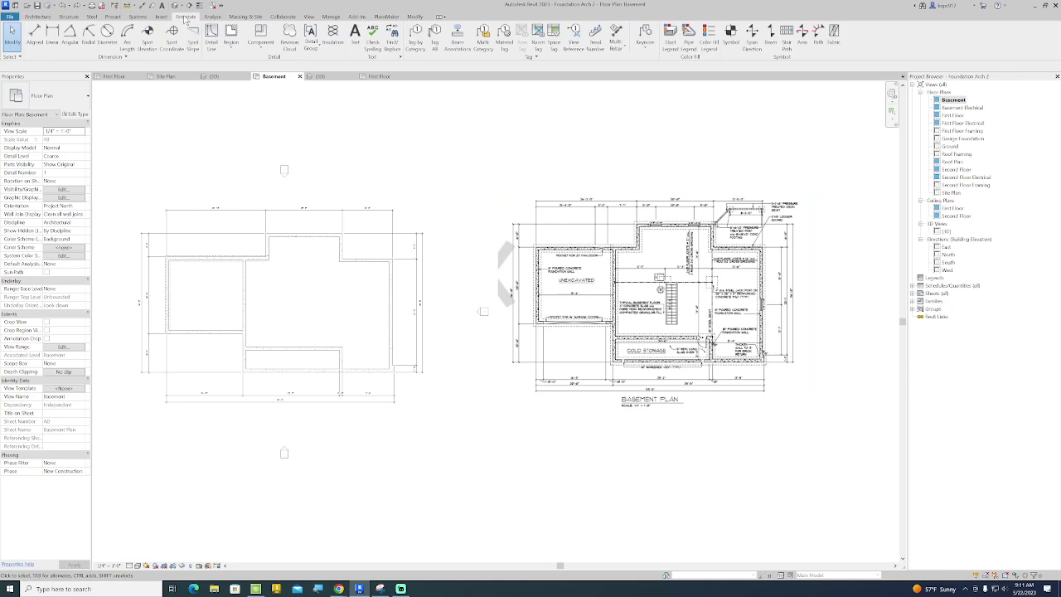
left_click(355, 37)
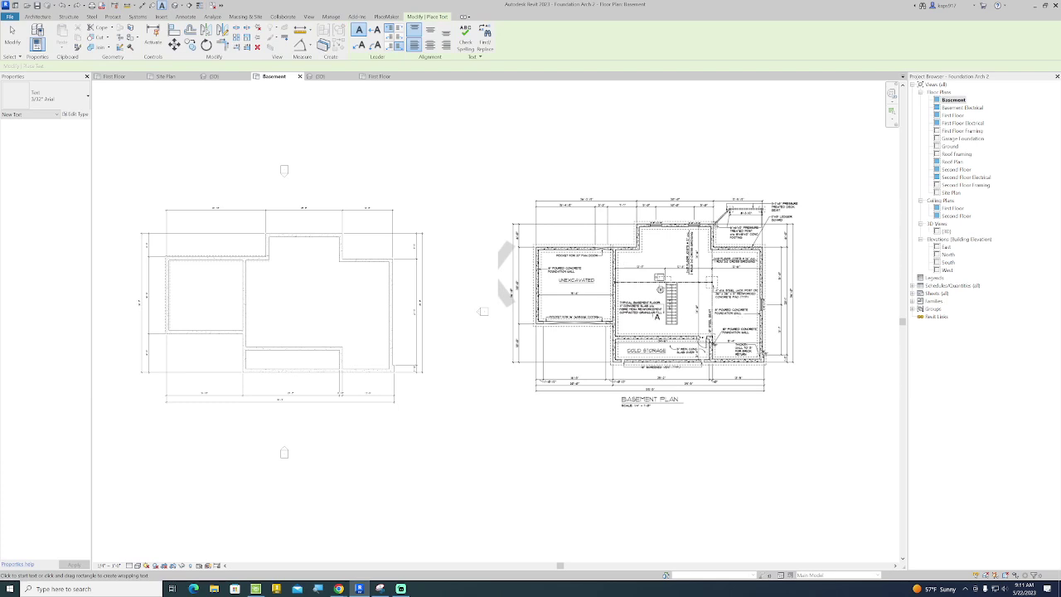
middle_click_drag(314, 310, 372, 313)
right_click(372, 313)
left_click(405, 318)
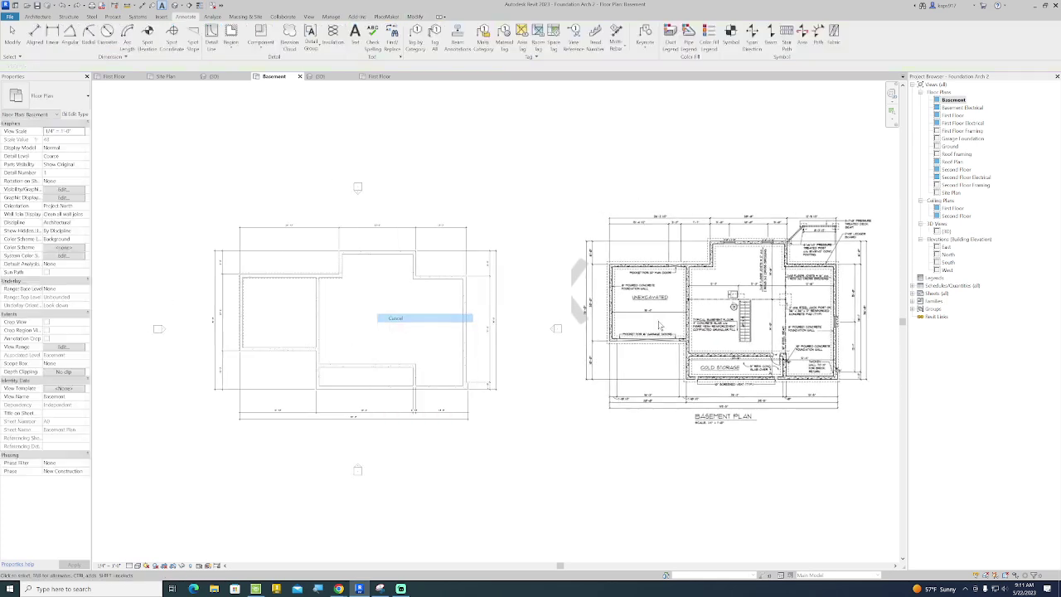
Open the A0 - Basement Plan sheet and activate its basement floor plan viewport.
double_click(936, 294)
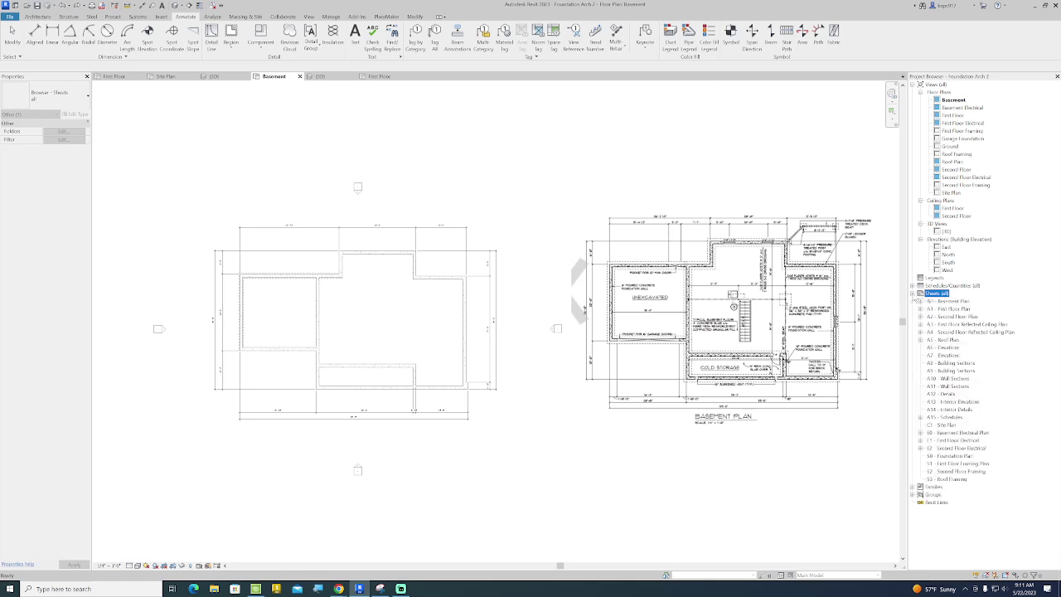
double_click(950, 302)
scroll(739, 272, "down", 3)
right_click(776, 273)
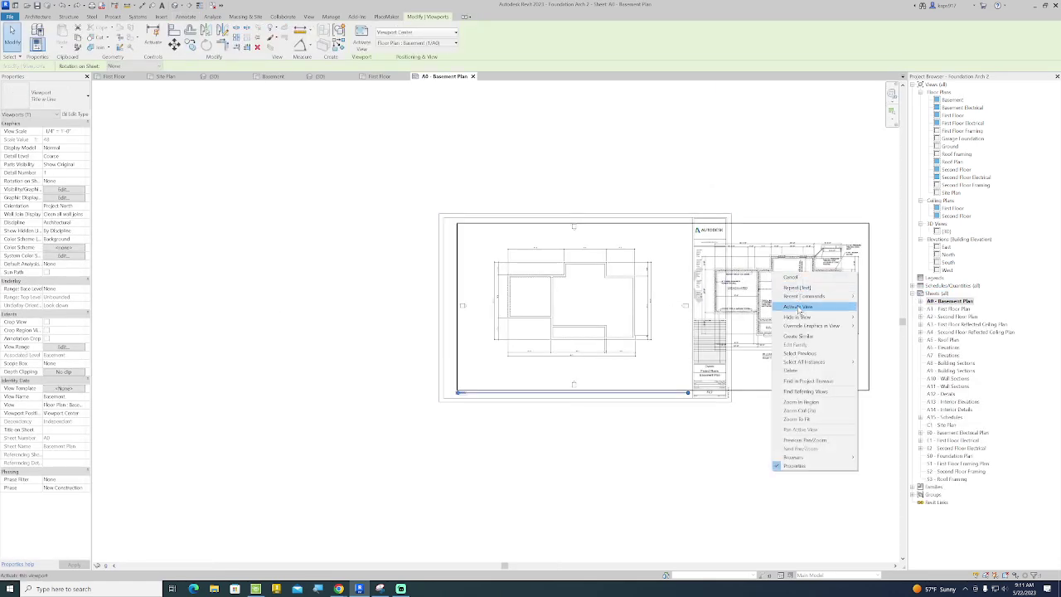
left_click(799, 308)
Hide the reference foundation plan image in the activated view and deactivate the view.
left_click(796, 305)
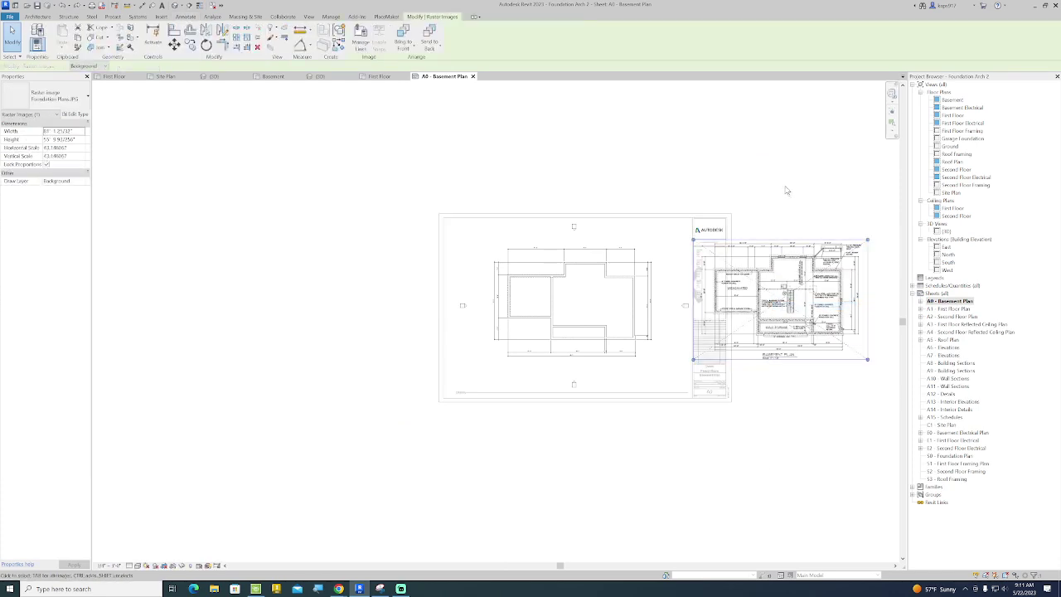
right_click(786, 187)
mouse_move(817, 229)
left_click(891, 231)
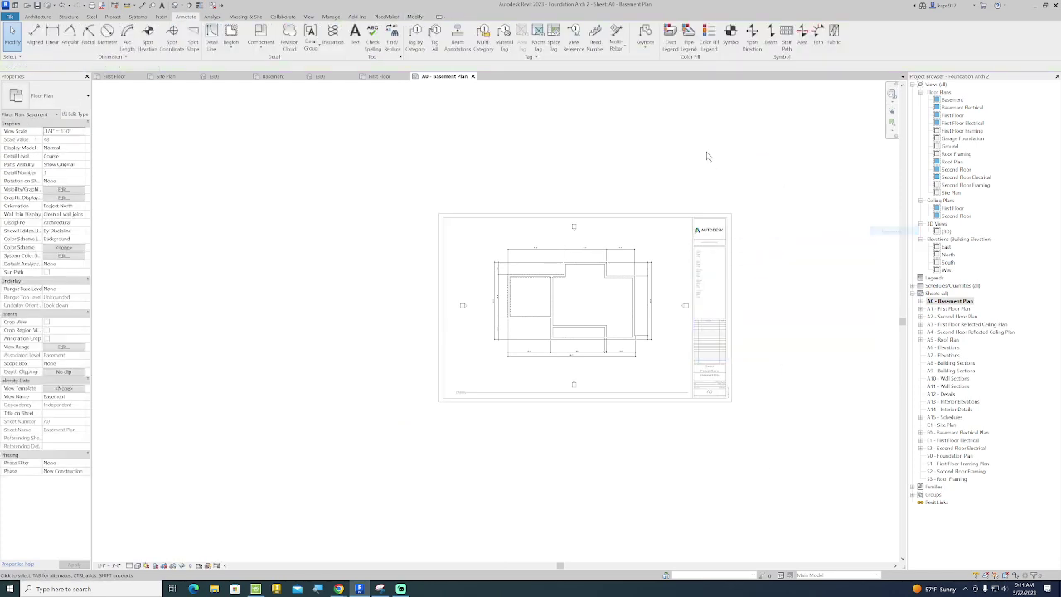
right_click(580, 190)
left_click(617, 222)
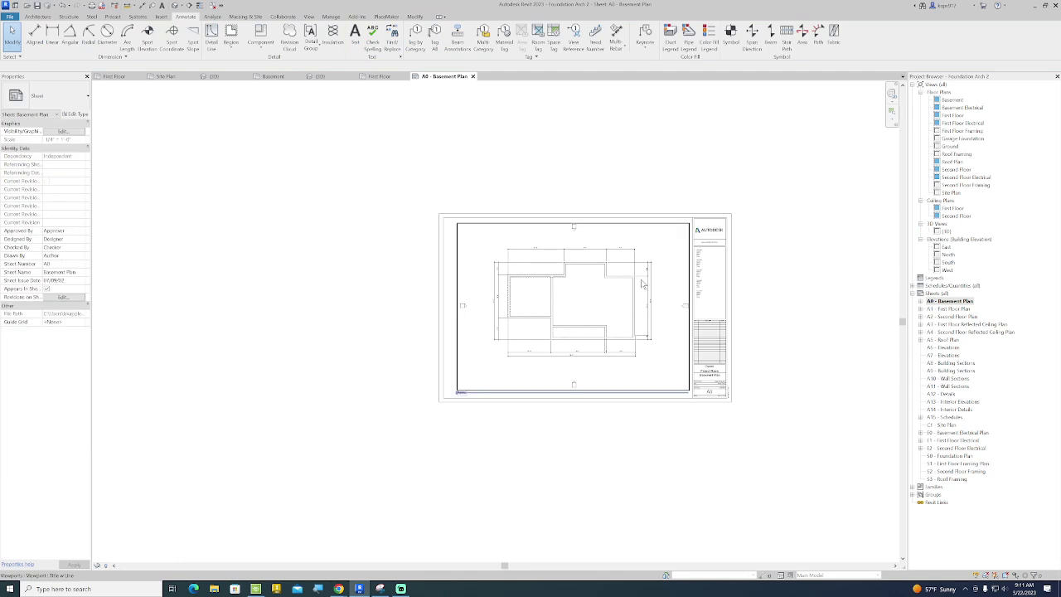
Examine the basement plan's layout, walls and dimensions on the A0 sheet.
scroll(657, 296, "up", 4)
scroll(657, 296, "up", 1)
middle_click_drag(657, 296, 566, 223)
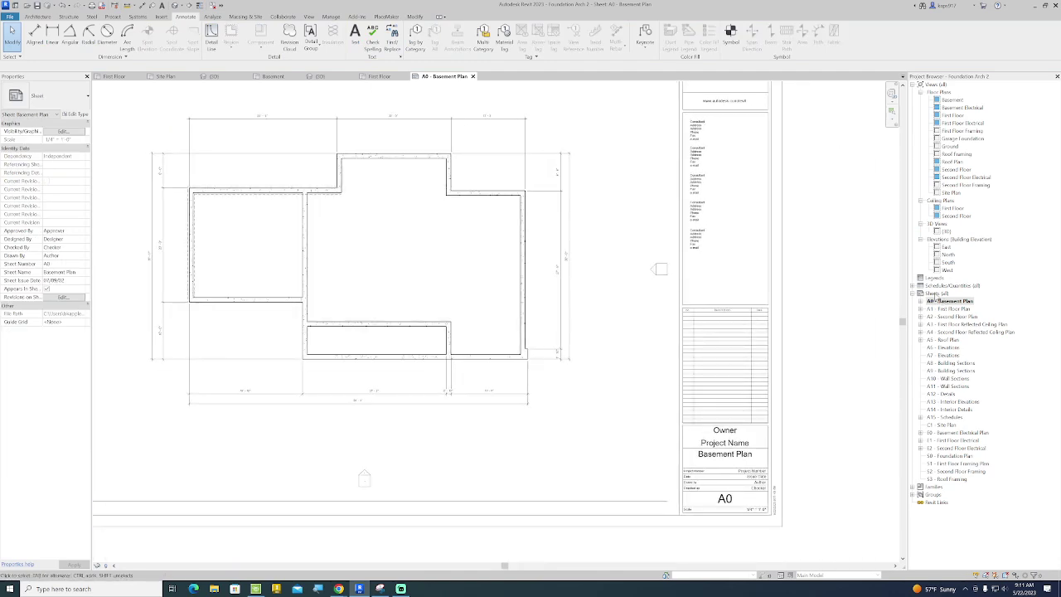
scroll(554, 266, "down", 5)
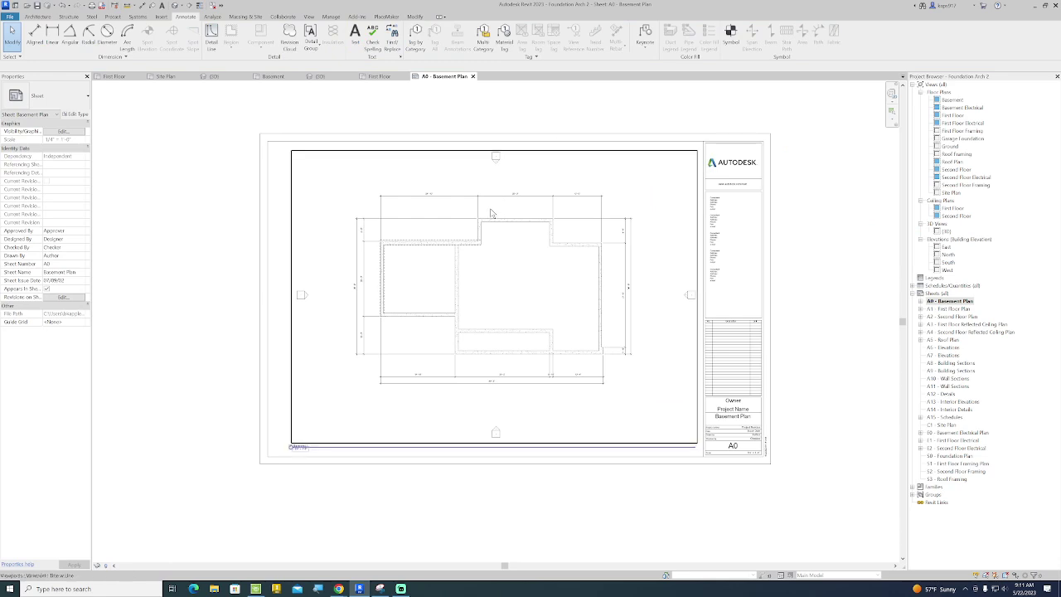
scroll(410, 247, "up", 3)
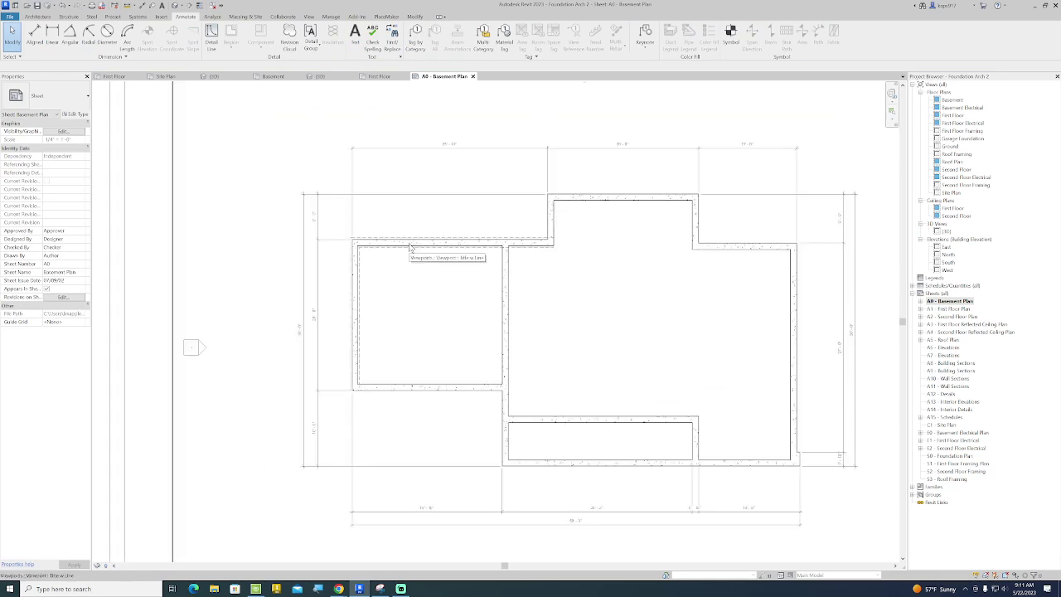
scroll(608, 110, "down", 4)
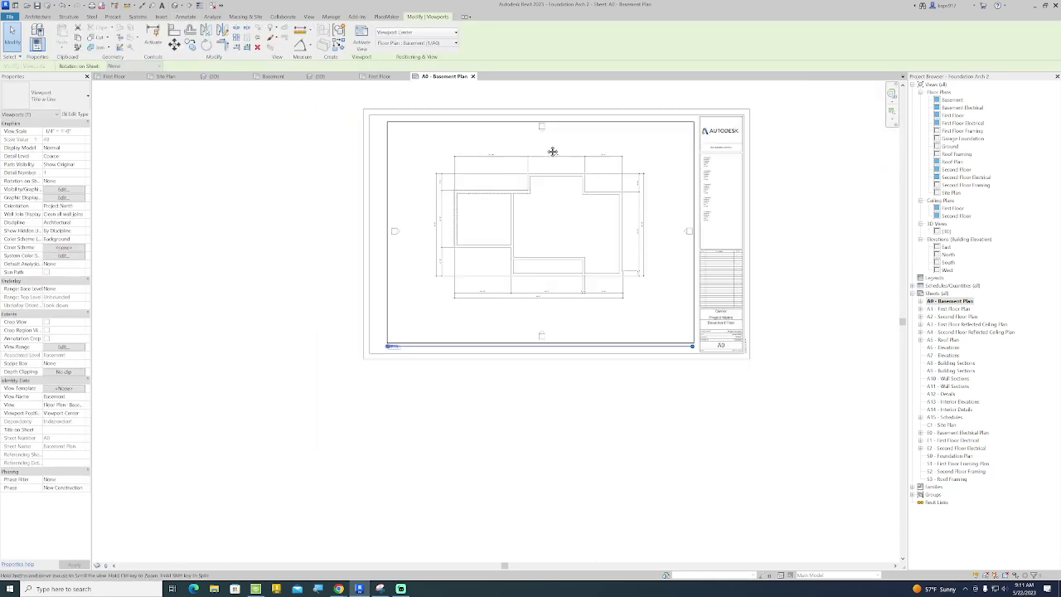
right_click(553, 94)
left_click(567, 94)
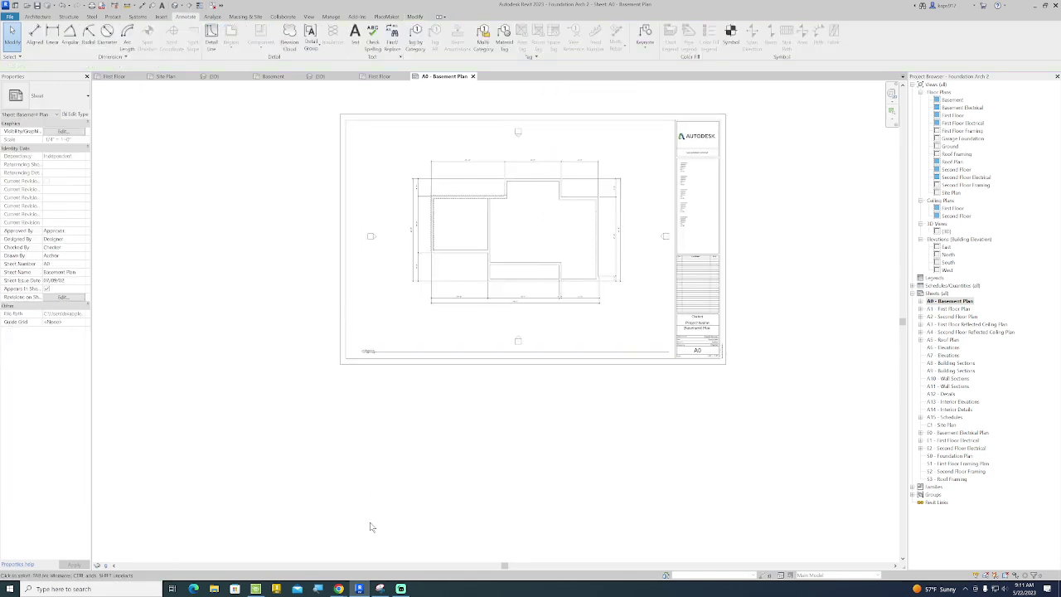